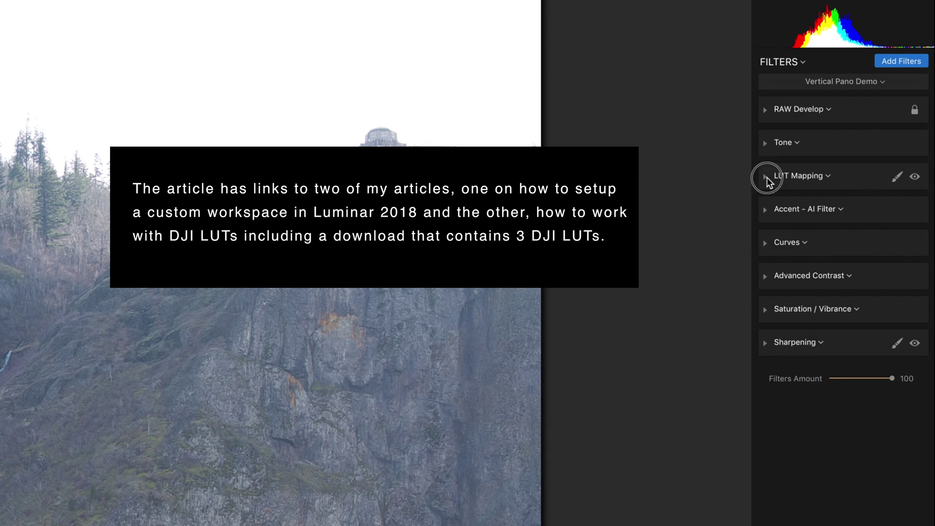
Apply the DJI LOG to REC709-X7 LUT in the LUT Mapping filter at Amount 100.
click(766, 177)
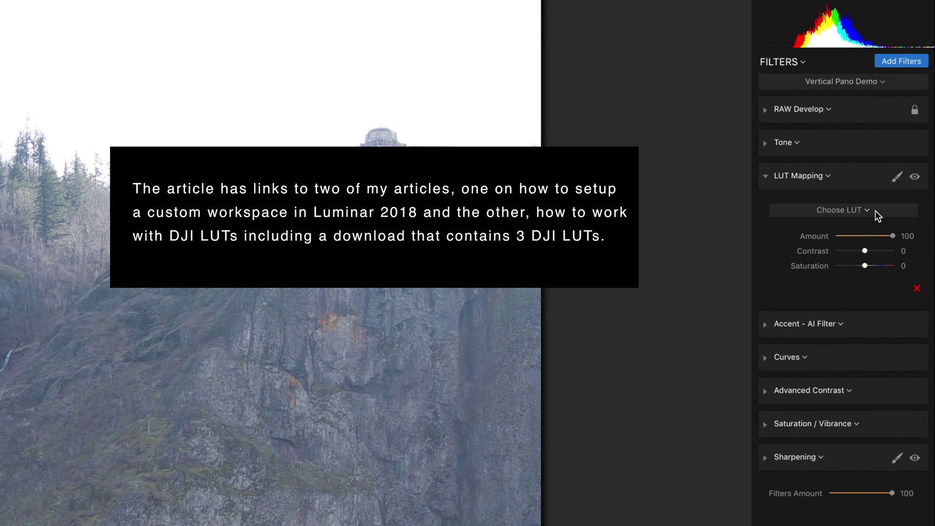
click(864, 210)
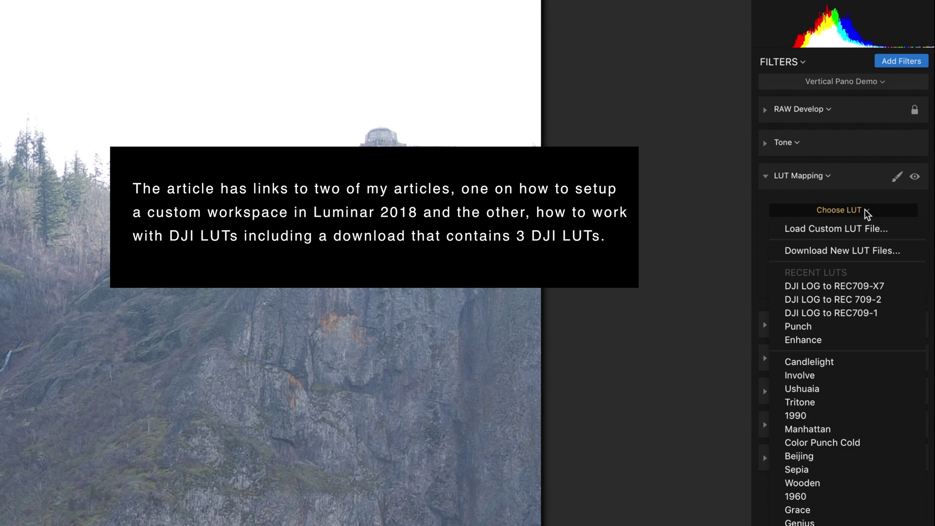
click(850, 286)
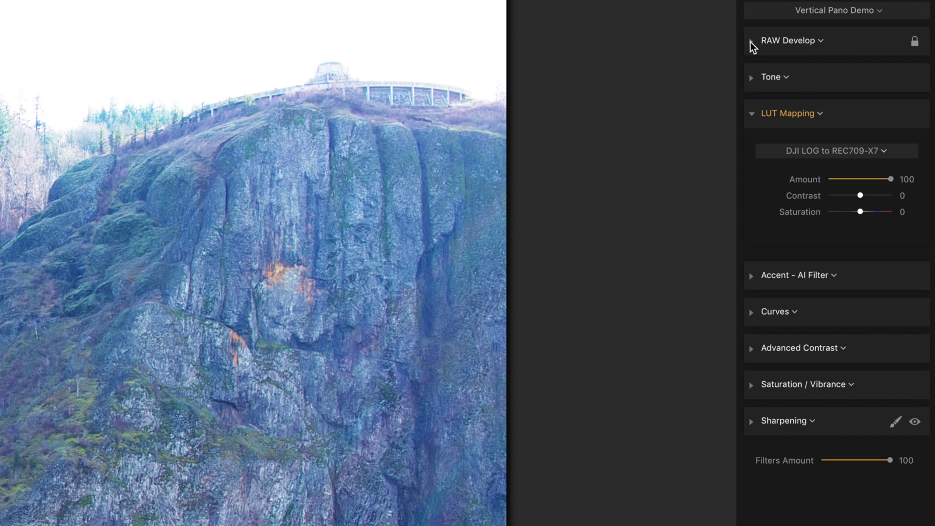
Turn on RAW Develop's auto lens distortion, chromatic aberration and fringe corrections.
click(750, 42)
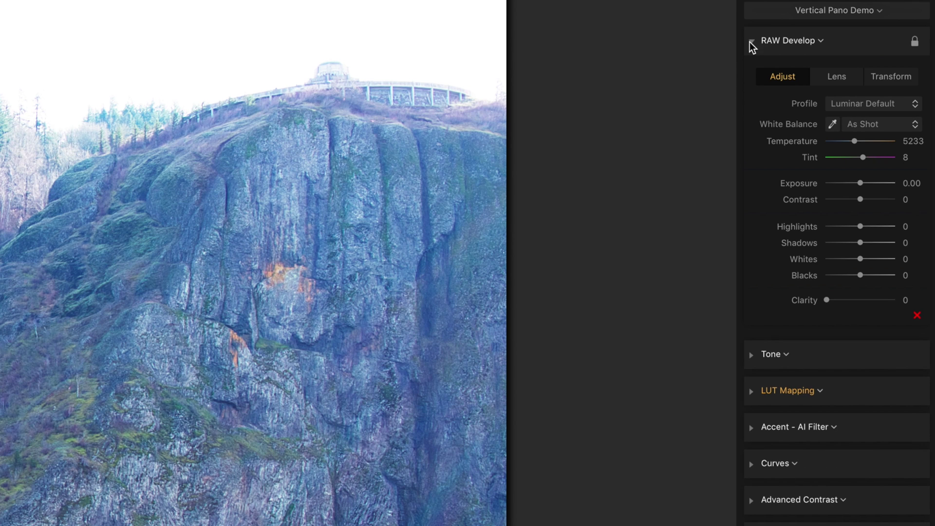
click(839, 79)
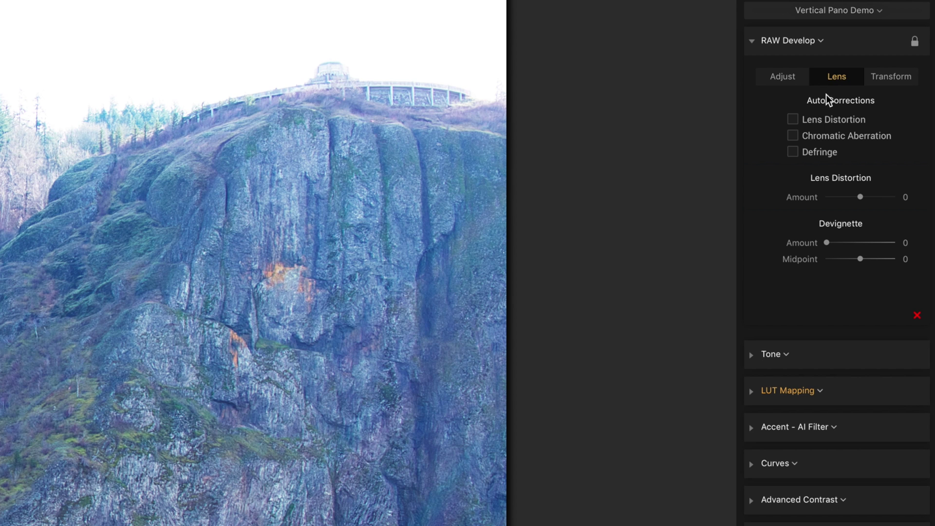
click(795, 120)
click(793, 136)
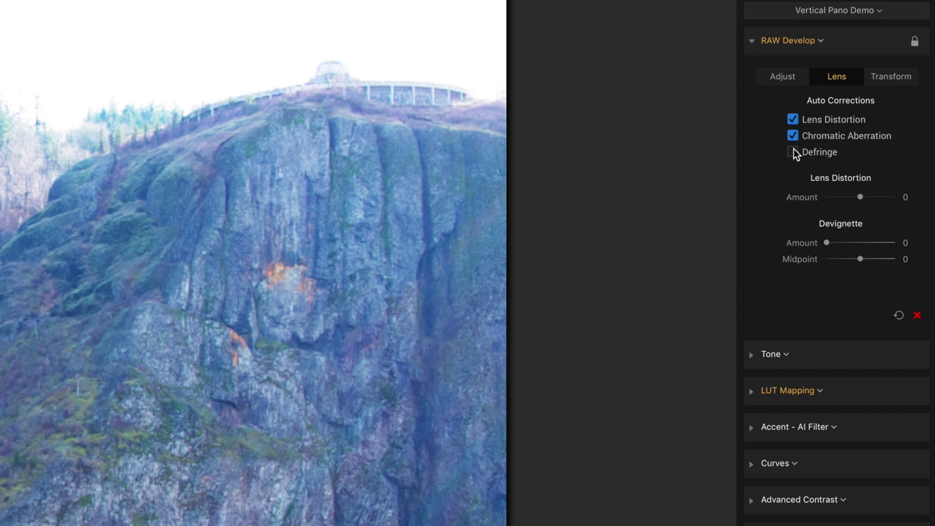
Warm the temperature and set exposure -0.46, highlights -45, whites -61, with slightly deeper blacks.
click(787, 77)
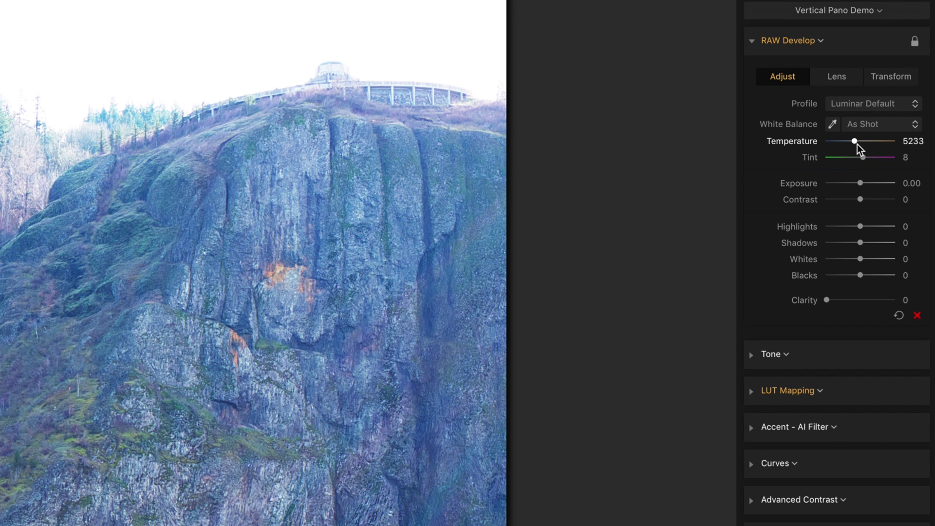
drag(857, 144, 857, 144)
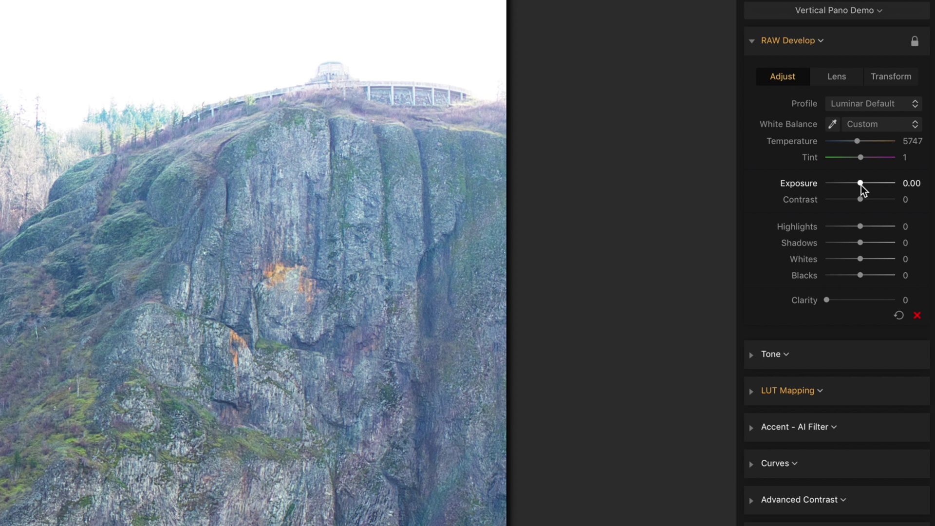
drag(861, 185, 857, 185)
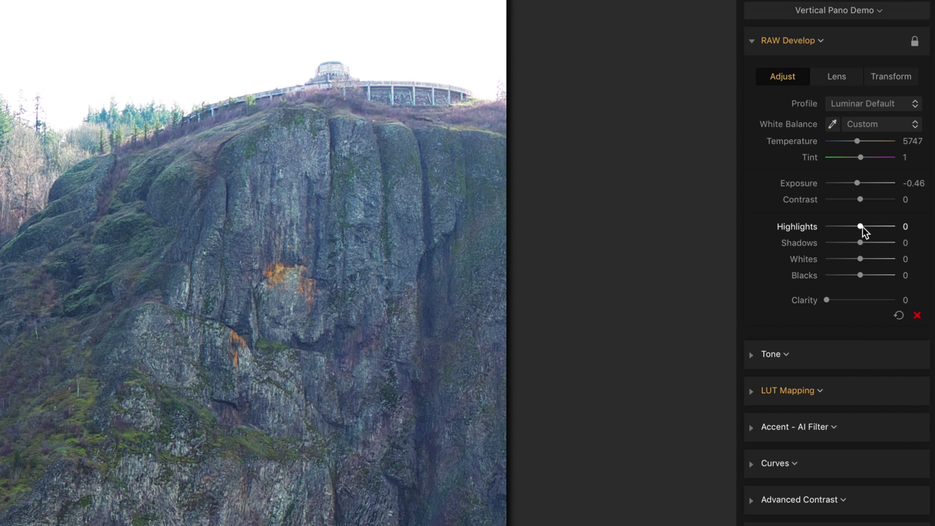
drag(861, 227, 874, 244)
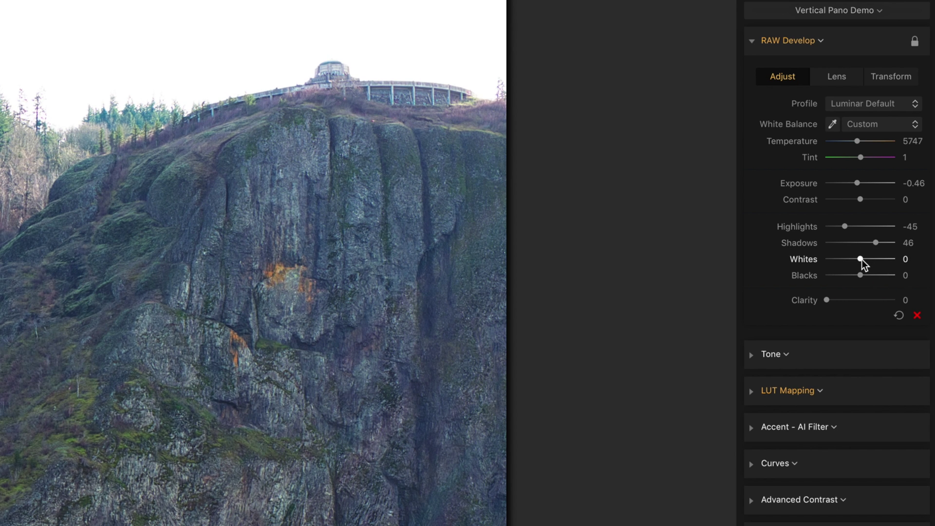
drag(861, 259, 839, 259)
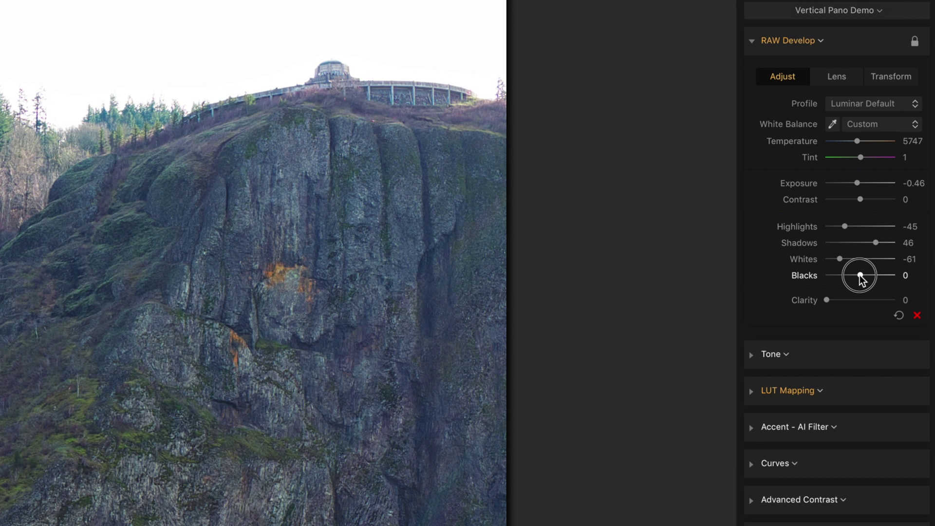
drag(860, 276, 856, 275)
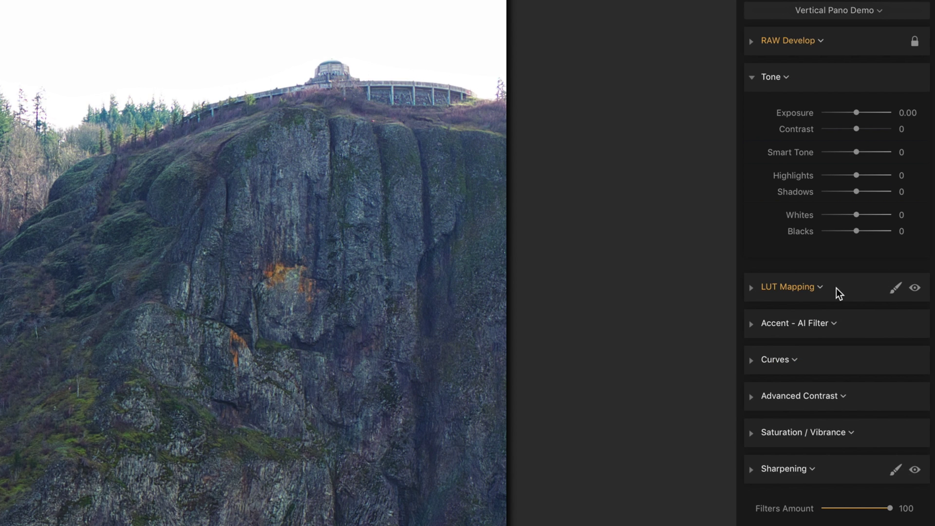
Set Tone exposure -0.09, contrast 10, Smart Tone 17 and whites -37.
drag(856, 114, 855, 114)
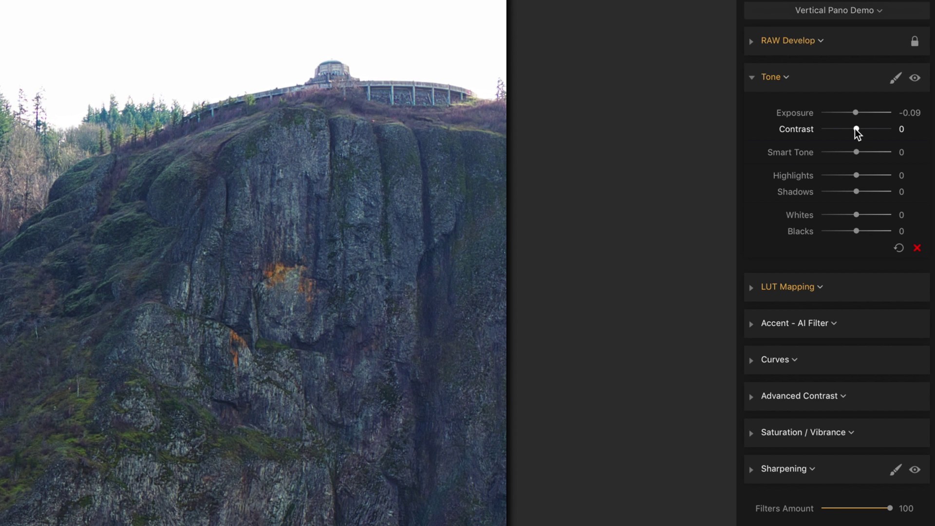
drag(856, 129, 864, 154)
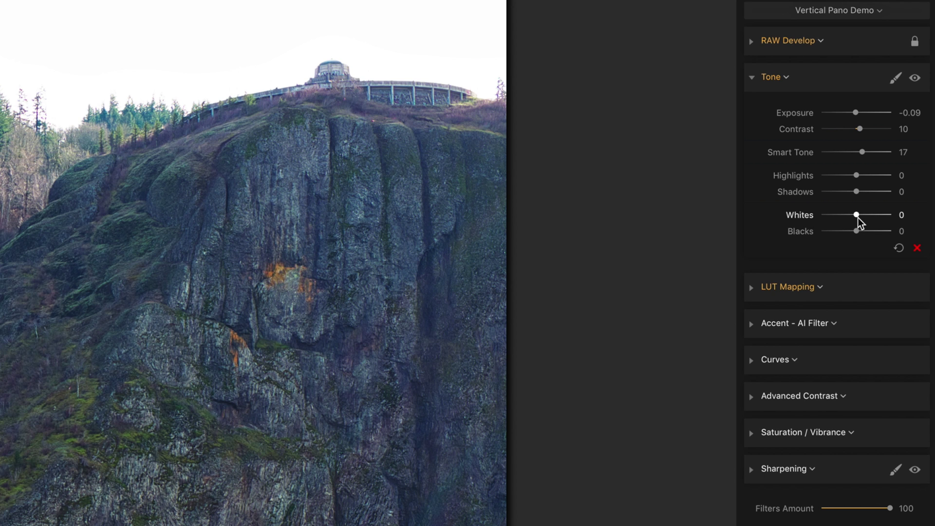
drag(858, 218, 844, 219)
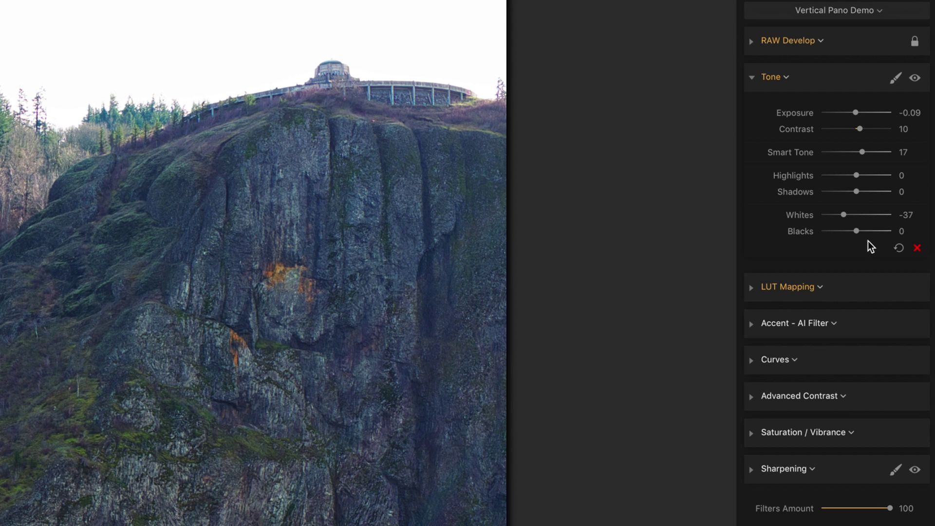
click(794, 323)
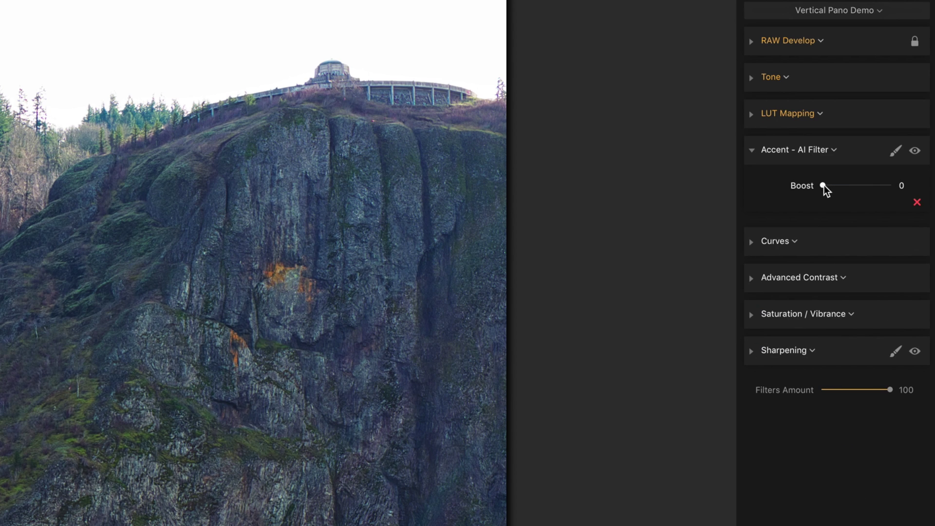
Raise Accent - AI Filter Boost to 16 and lower Saturation to -23.
drag(824, 185, 834, 185)
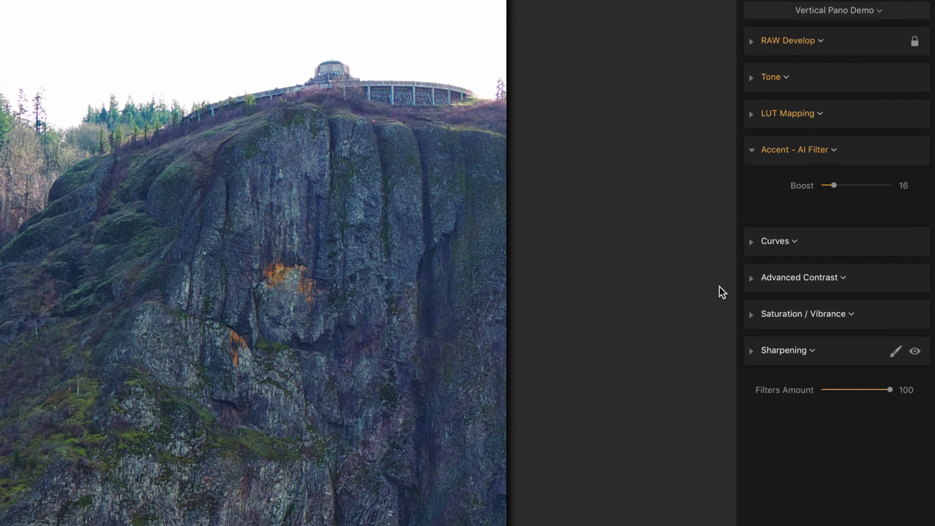
click(752, 242)
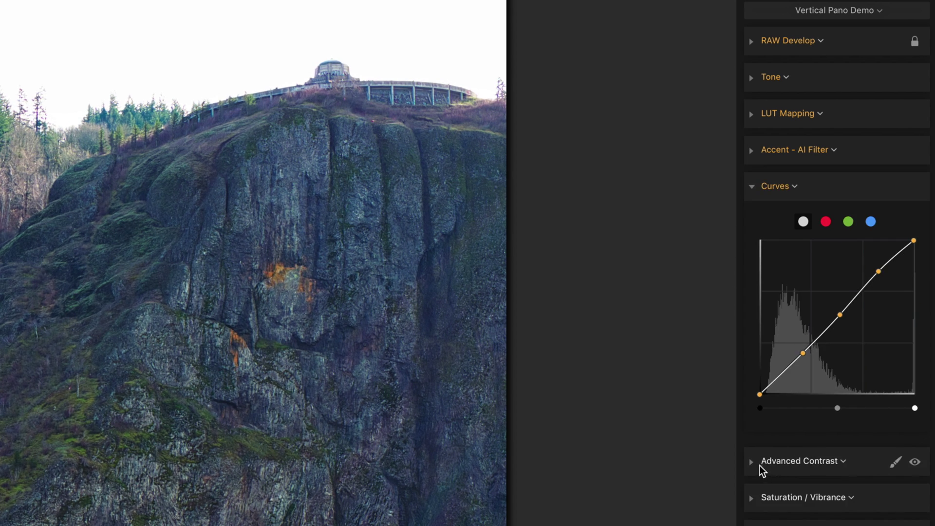
click(756, 464)
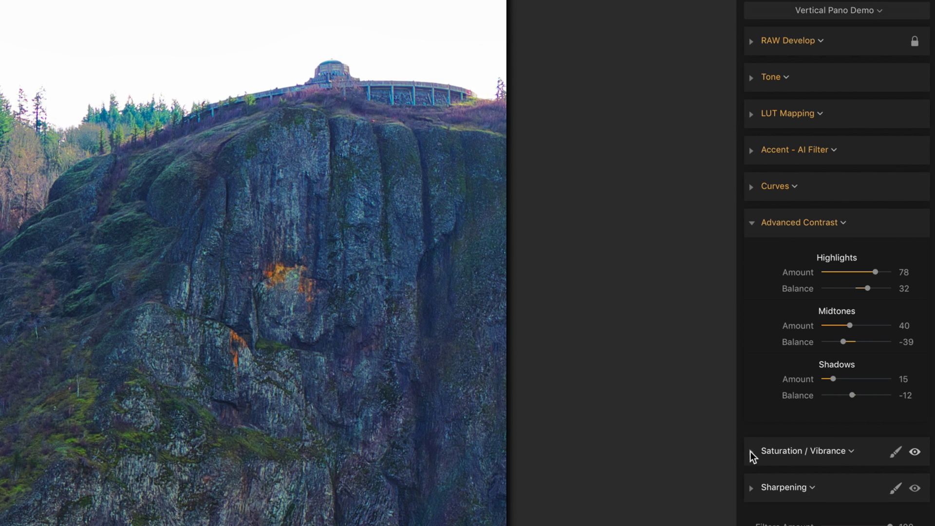
click(750, 452)
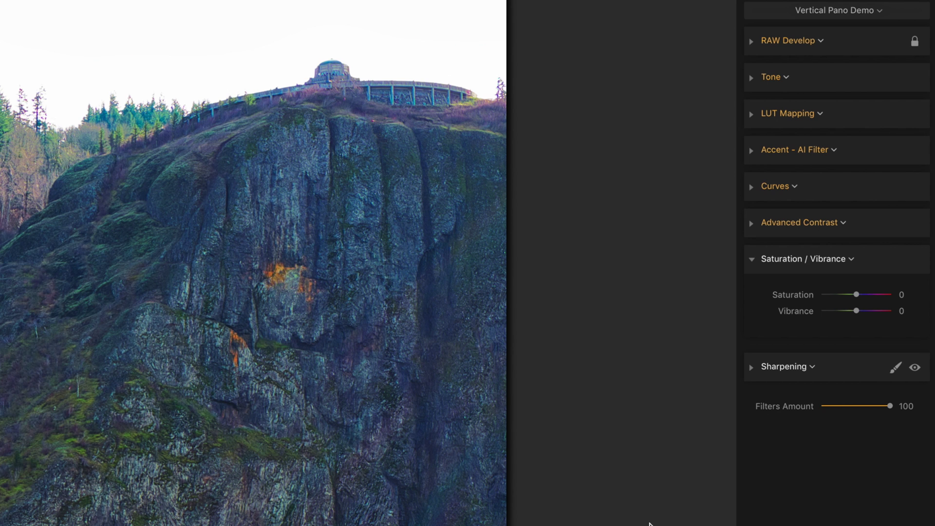
drag(856, 294, 852, 295)
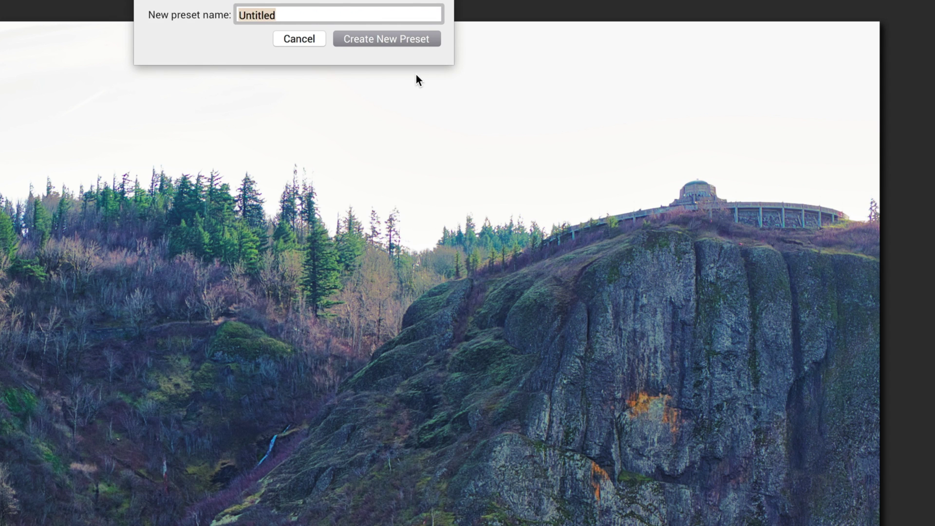
Name the new filters preset 'Vertical Pano Top'.
text(Vert)
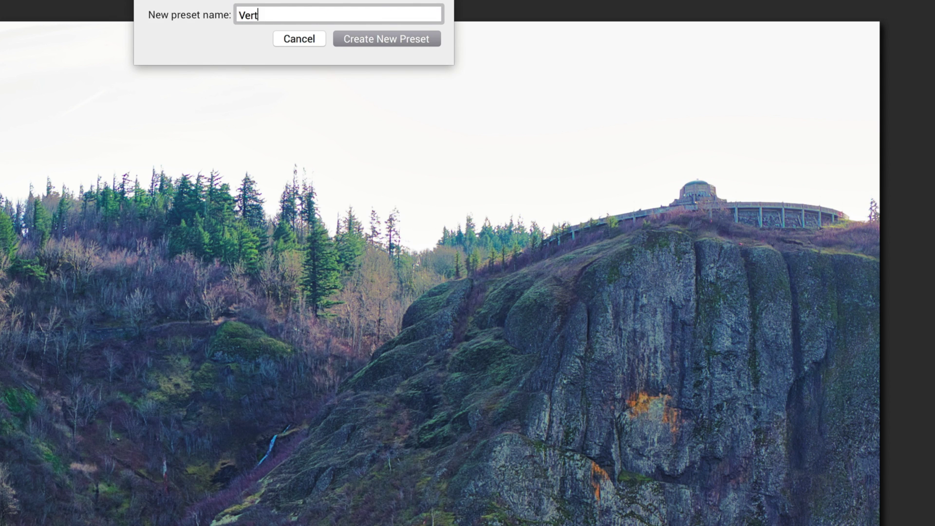
text(ical Pano Top)
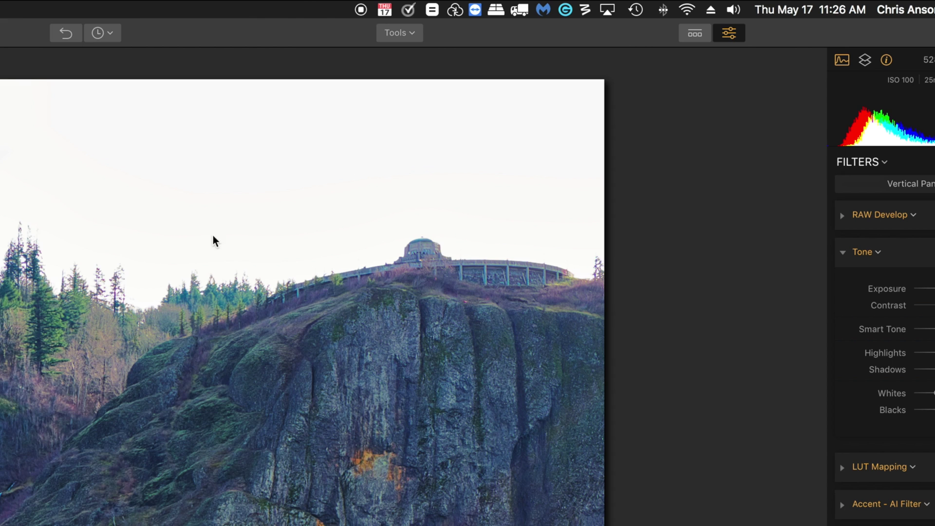
Show the User Presets panel and open DJI_0008.DNG for editing.
click(695, 34)
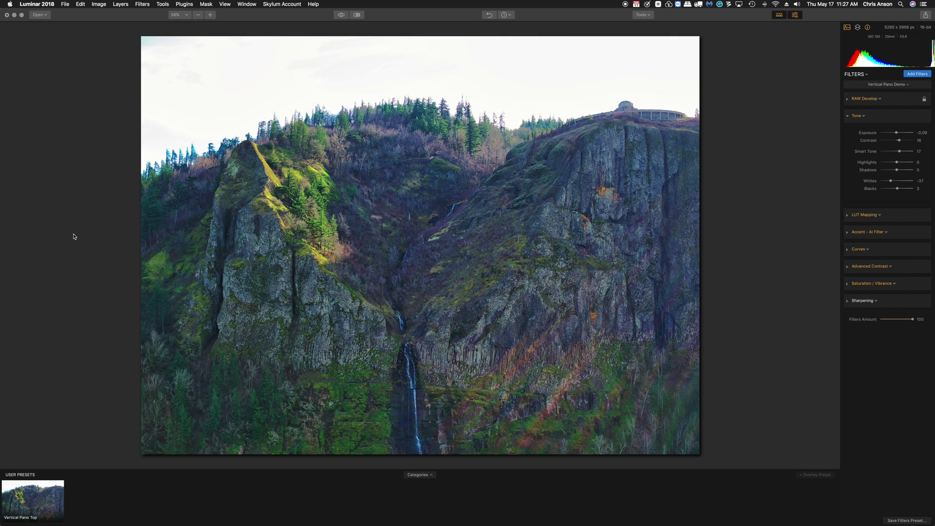
click(66, 6)
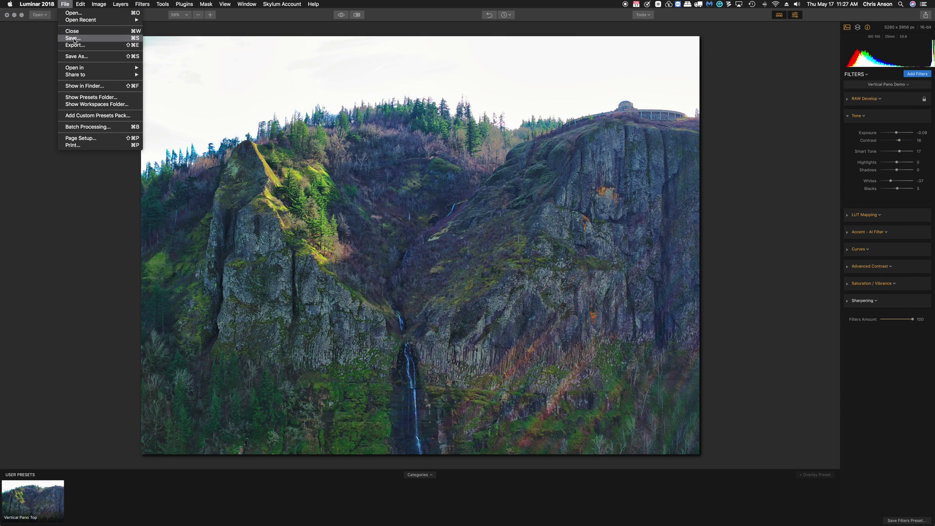
key(super+o)
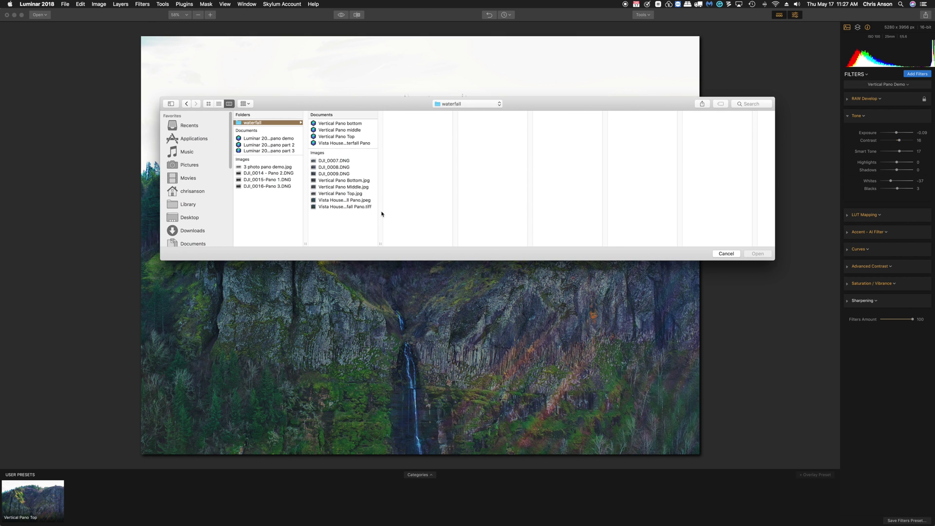
click(335, 168)
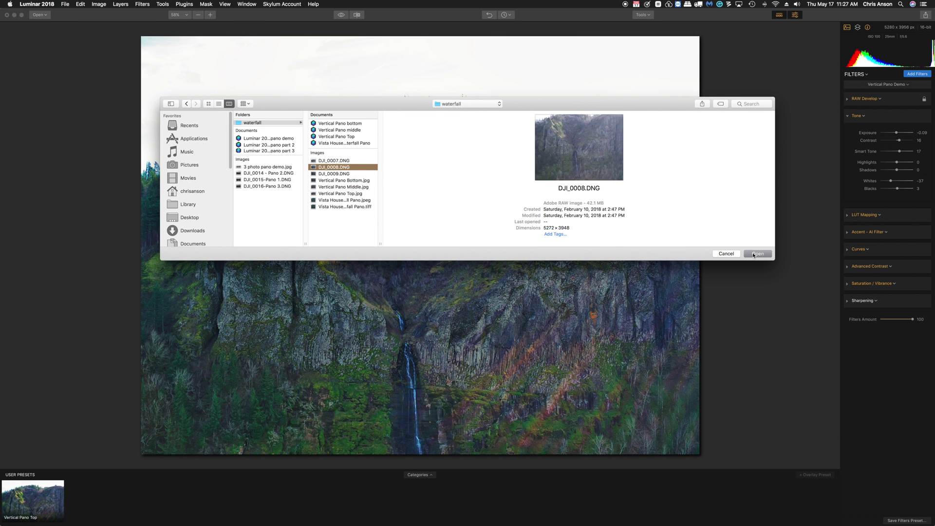
click(754, 254)
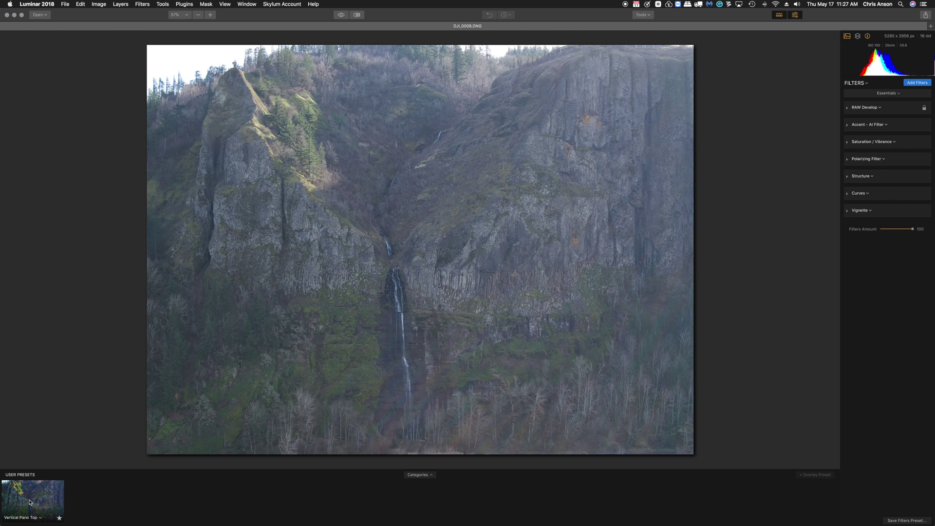
Apply the Vertical Pano Top preset to DJI_0008.DNG at Amount 91.
click(30, 503)
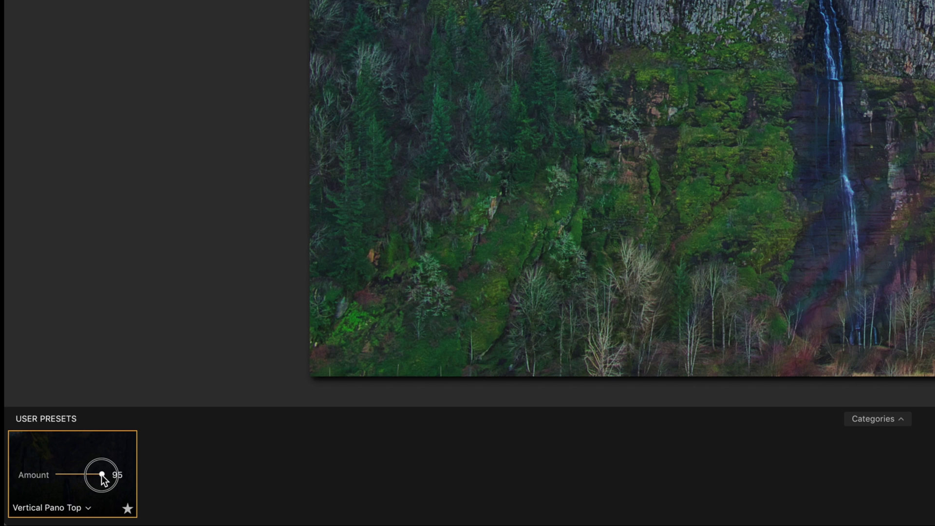
drag(101, 474, 100, 475)
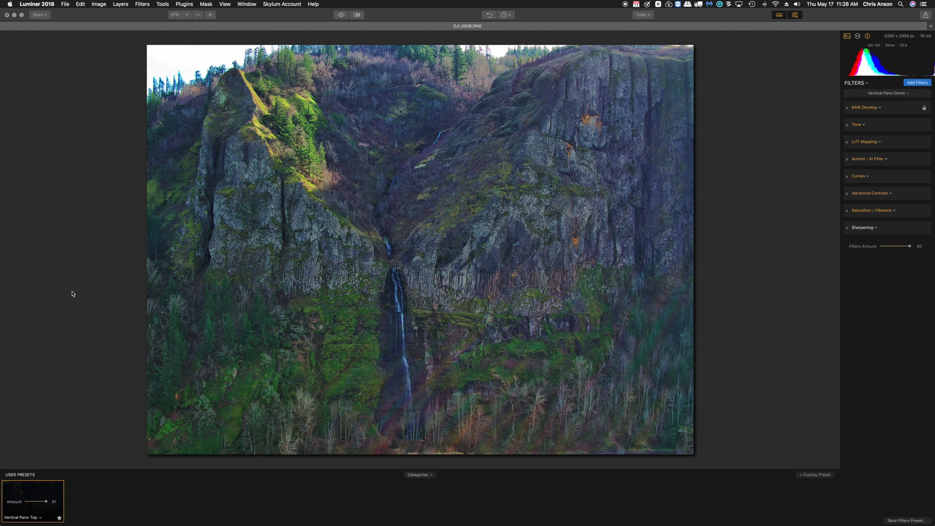
Open DJI_0009.DNG, apply Vertical Pano Top to it, then return to DJI_0008.DNG.
click(69, 6)
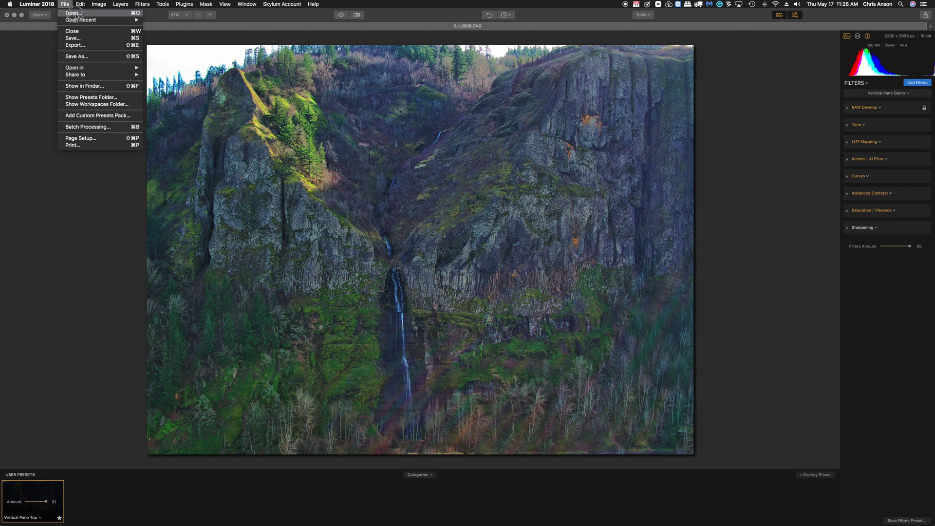
click(75, 14)
key(Down)
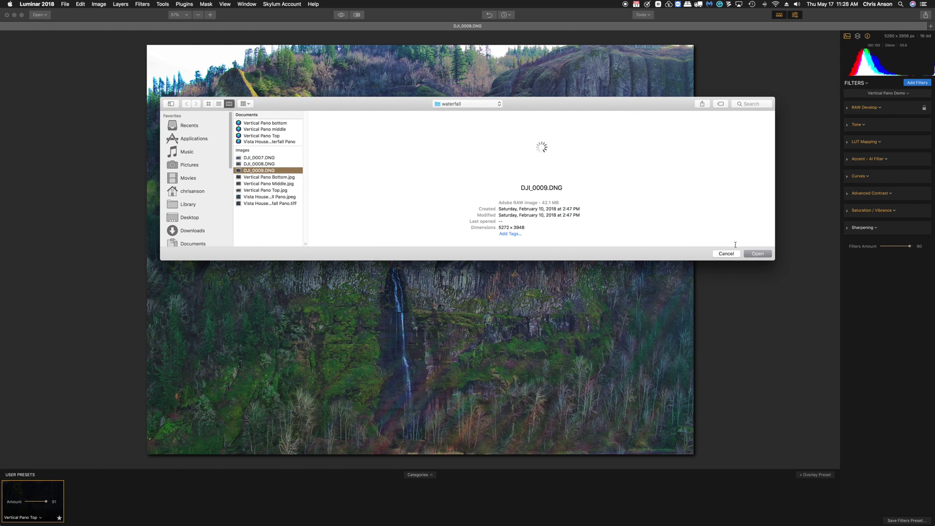
click(753, 254)
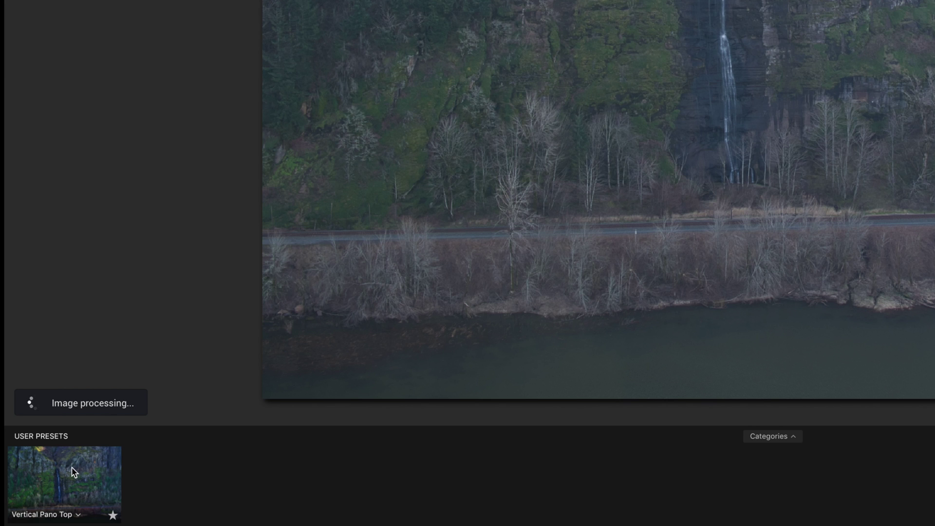
click(73, 472)
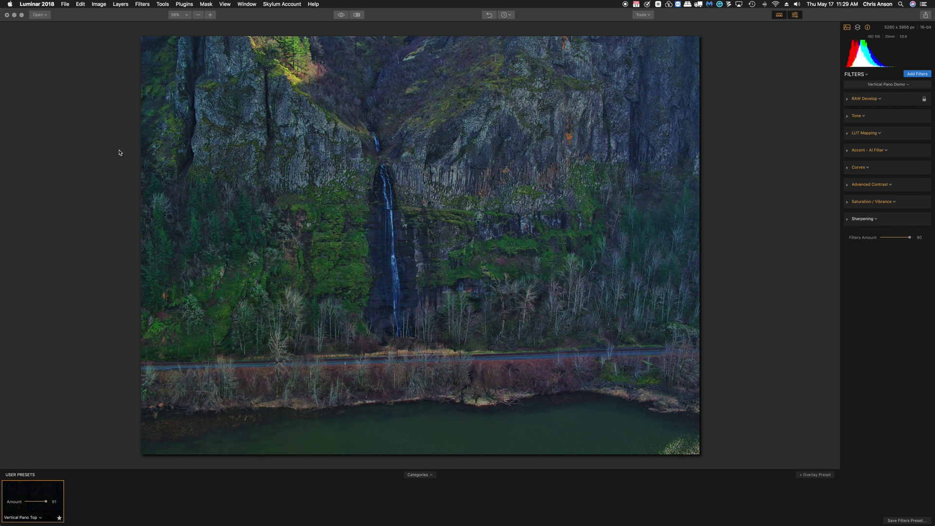
click(246, 4)
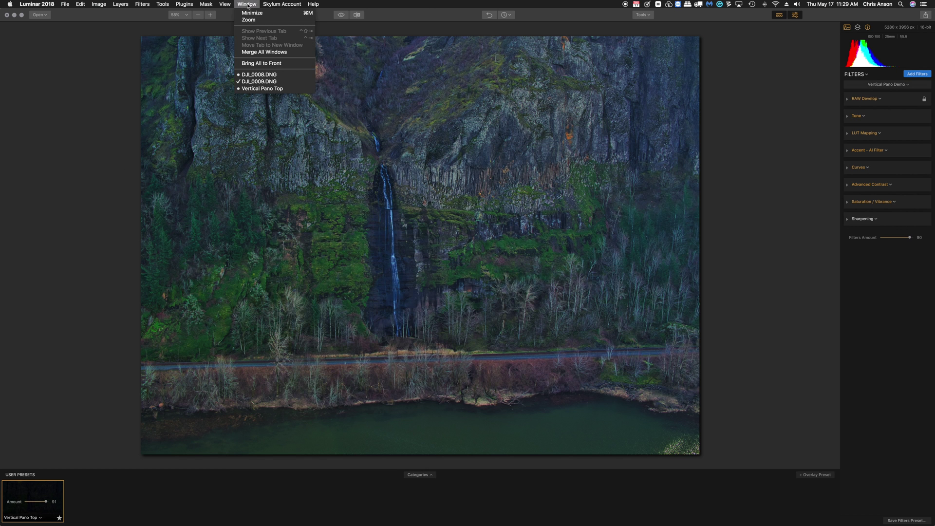
click(253, 76)
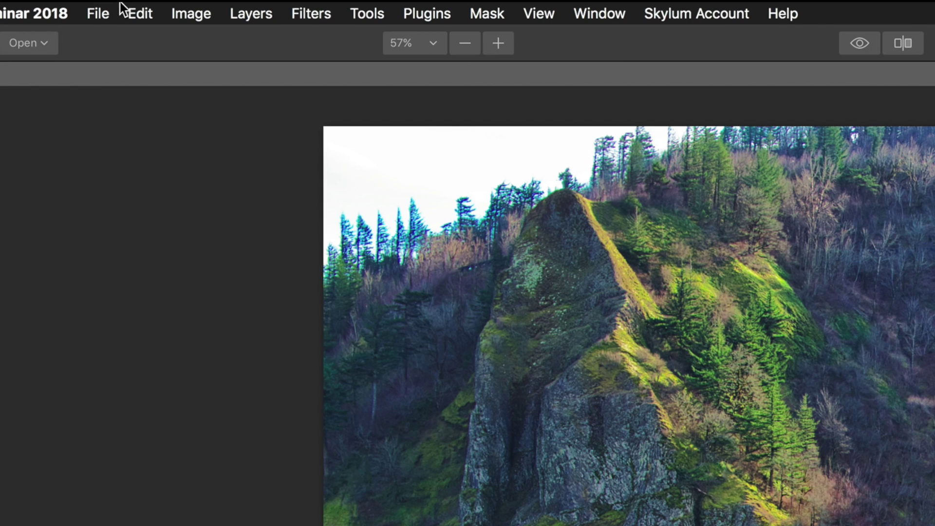
Save the middle photo as Vertical Pano middle, replacing the existing file.
click(65, 4)
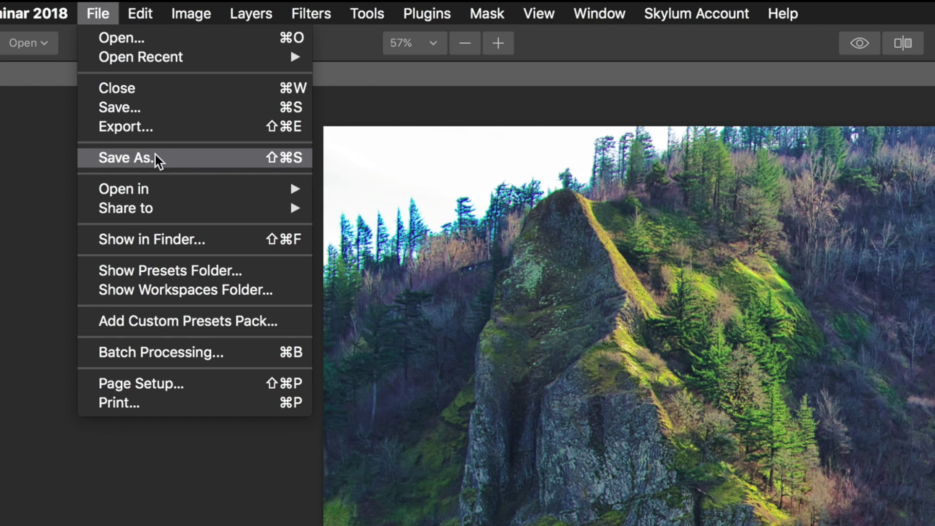
click(154, 109)
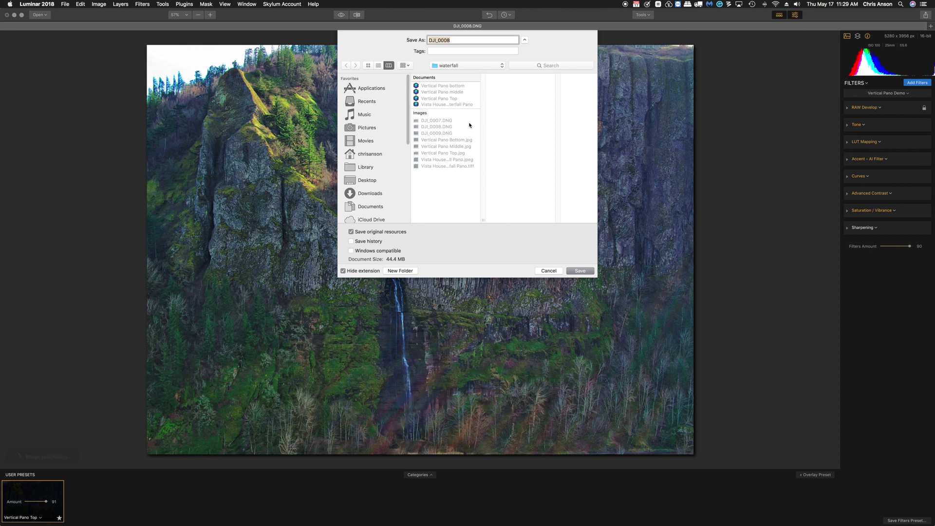
click(443, 93)
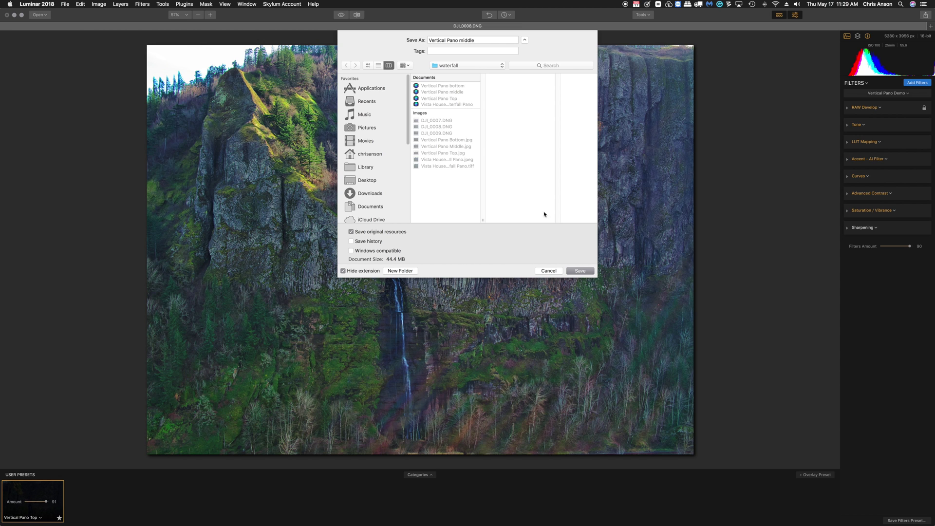
click(584, 272)
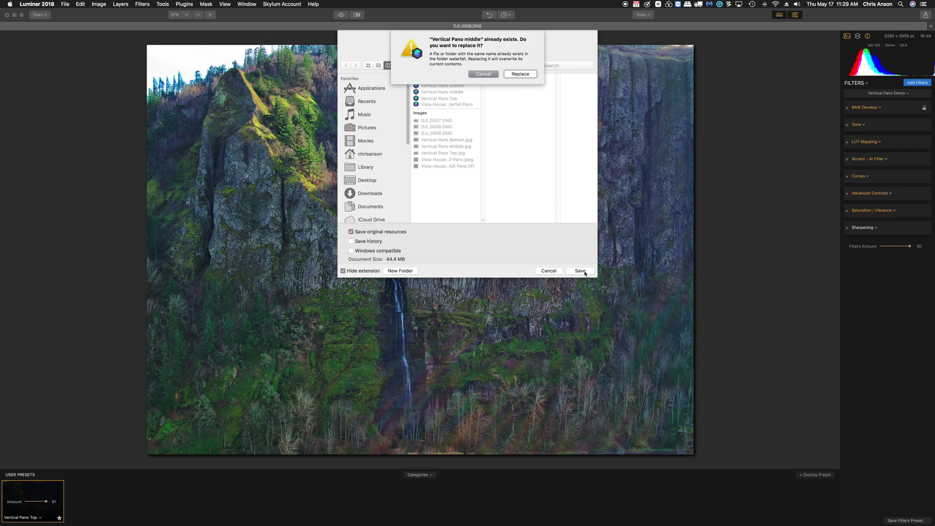
click(524, 75)
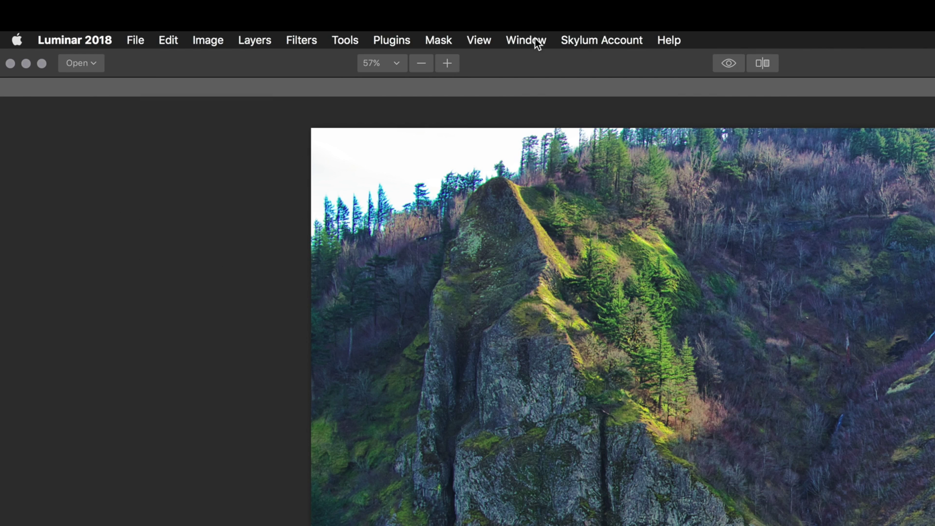
Save DJI_0009 as Vertical Pano bottom, replacing the existing file.
click(250, 4)
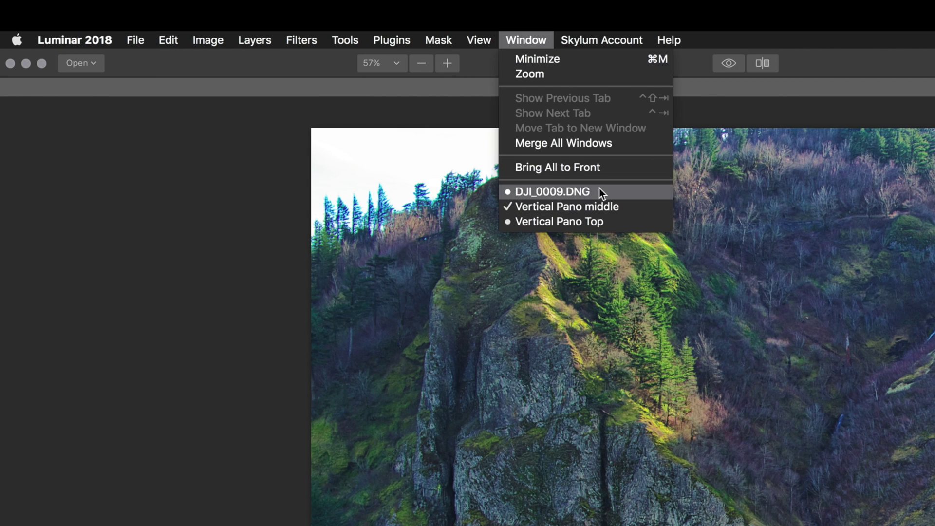
click(571, 191)
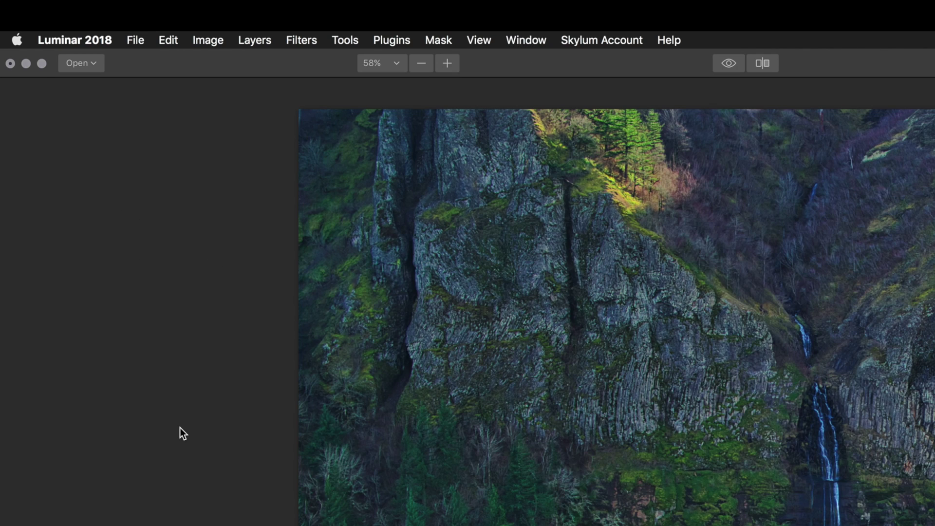
click(136, 39)
click(148, 111)
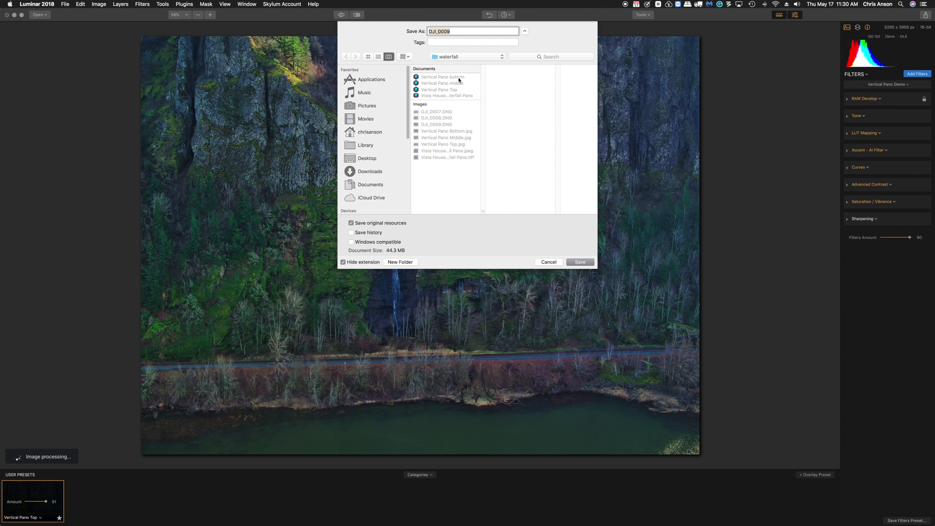
click(459, 81)
click(581, 262)
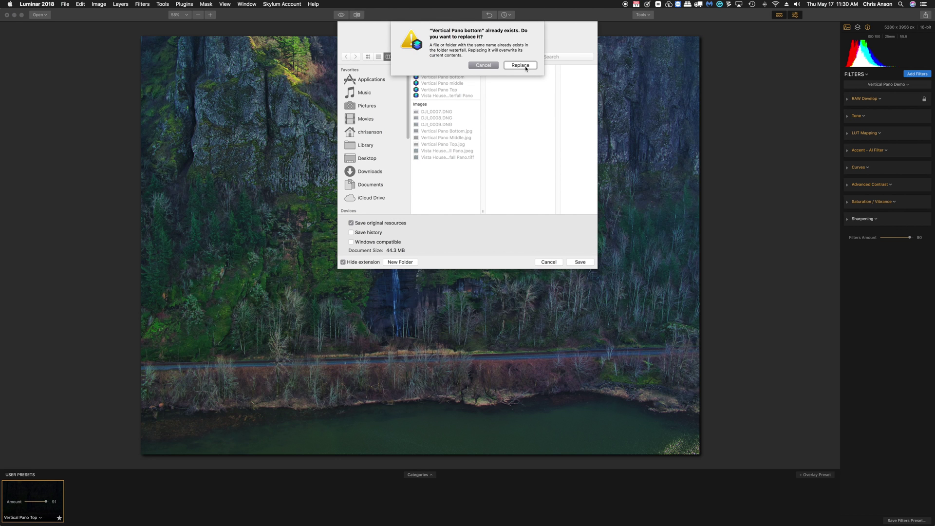
click(526, 67)
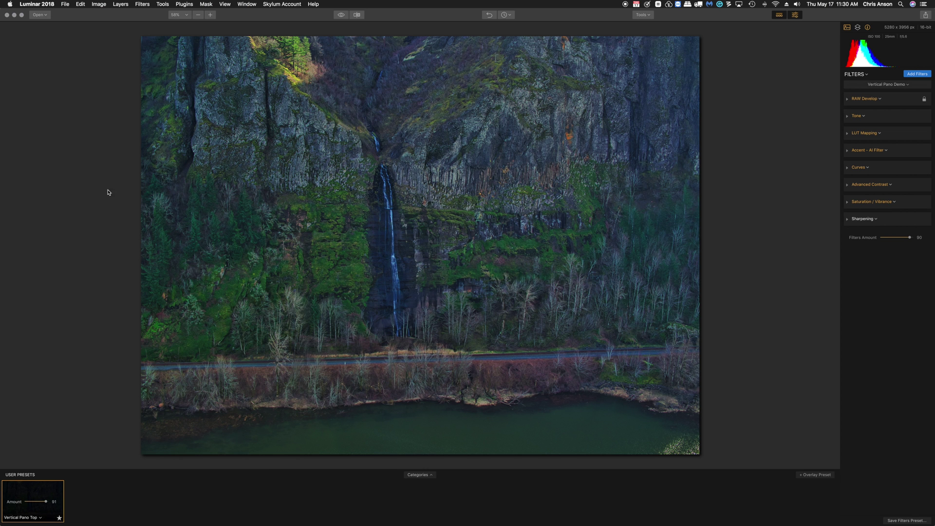
click(251, 4)
Export Vertical Pano Top as a 16-bit TIFF to Desktop/Vertical Pano Demo.
click(265, 92)
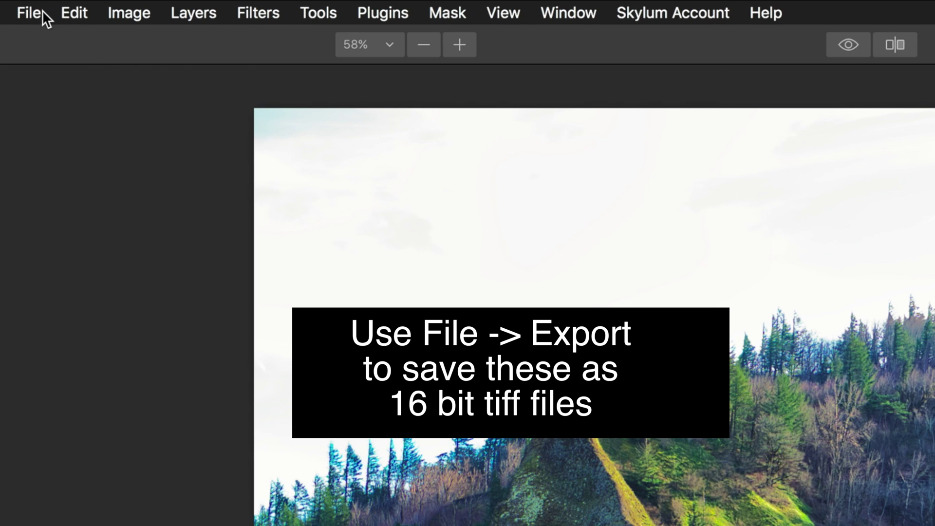
click(34, 13)
click(99, 129)
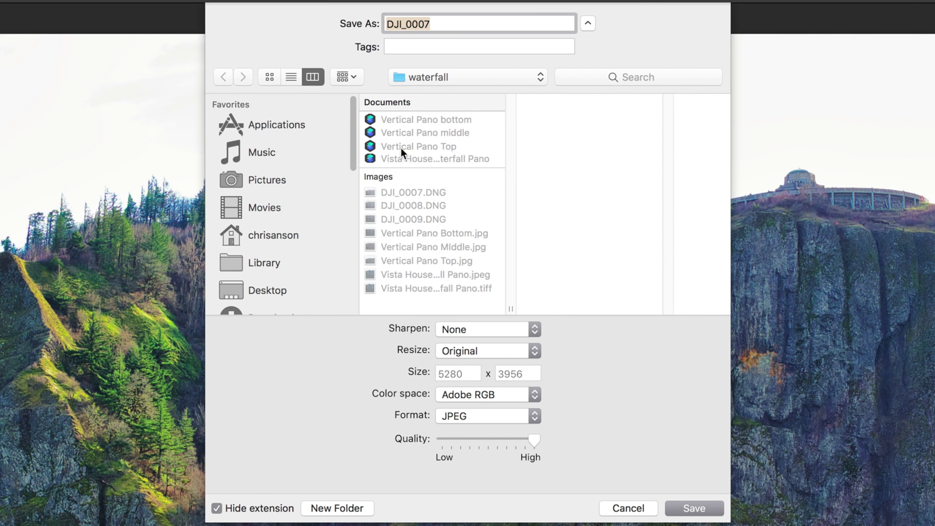
click(402, 146)
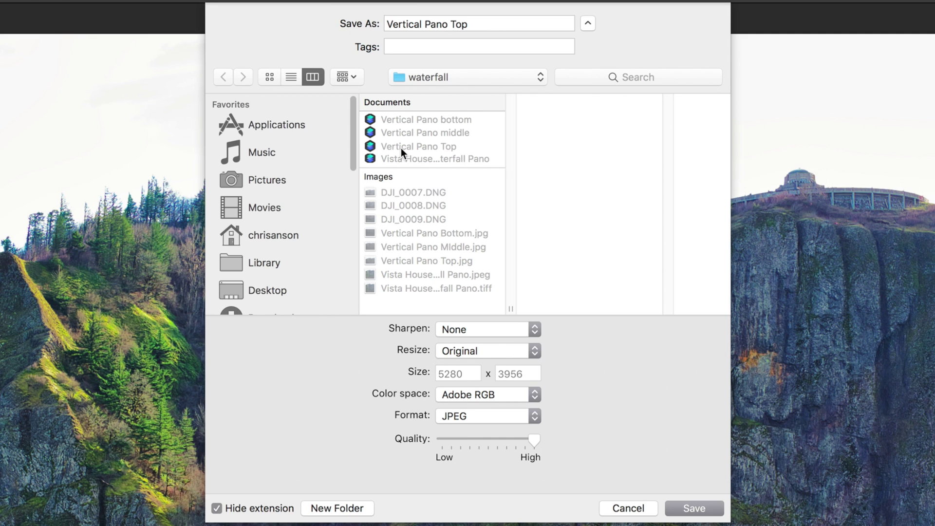
click(534, 416)
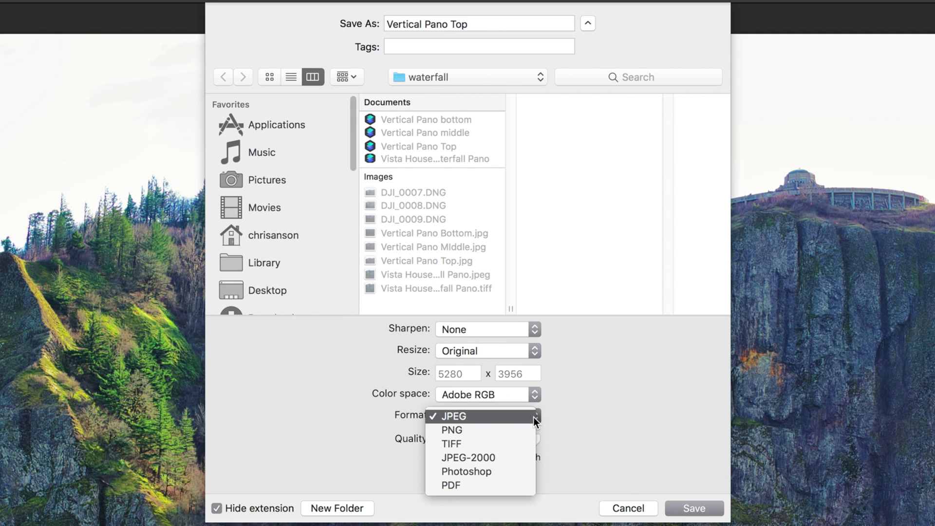
click(498, 446)
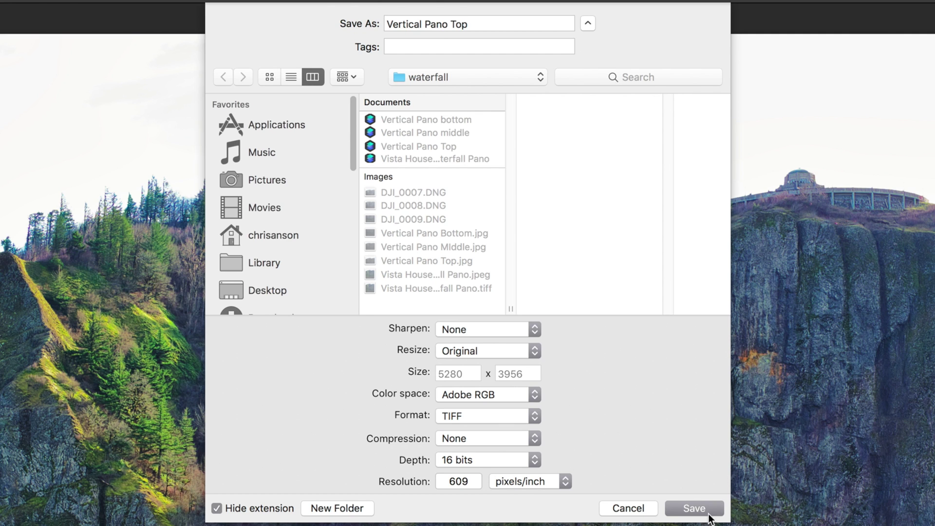
click(251, 285)
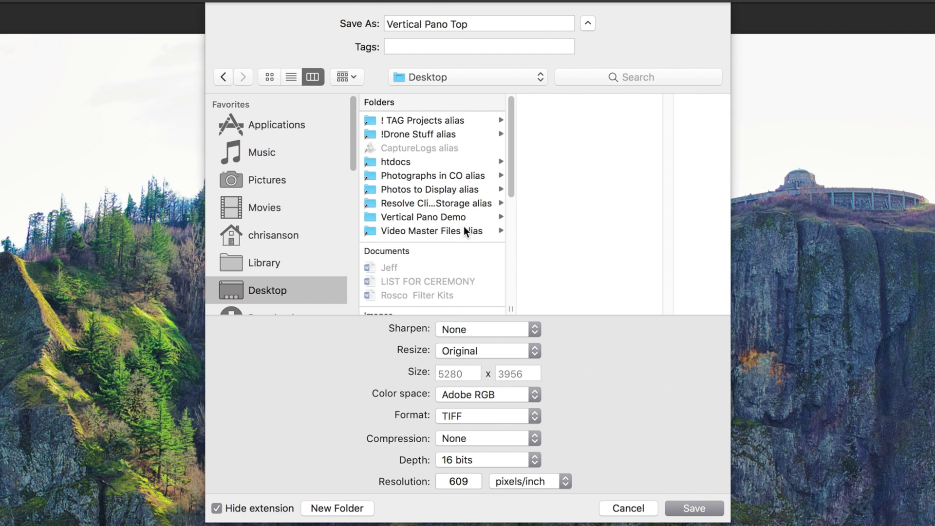
scroll(448, 195, down, 2)
click(421, 188)
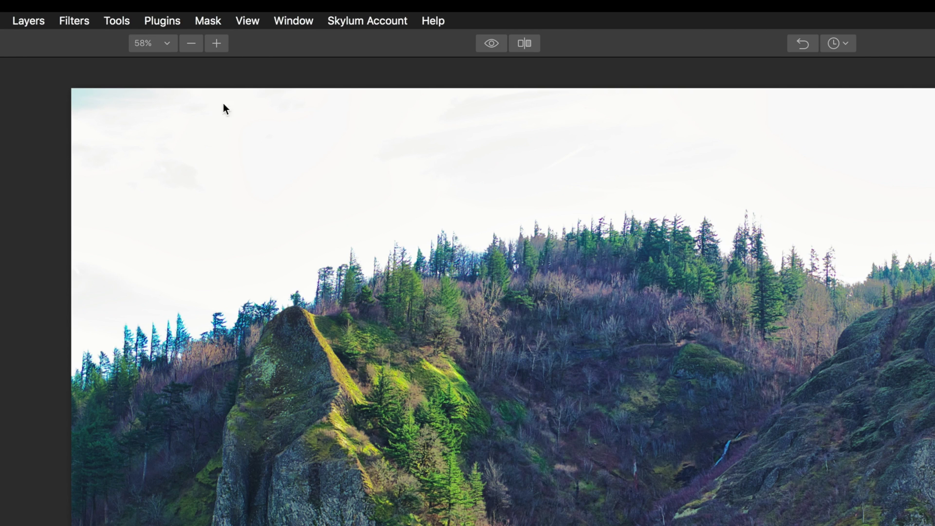
Switch to the Vertical Pano middle image and export it as a 16-bit TIFF to Vertical Pano Demo.
click(309, 20)
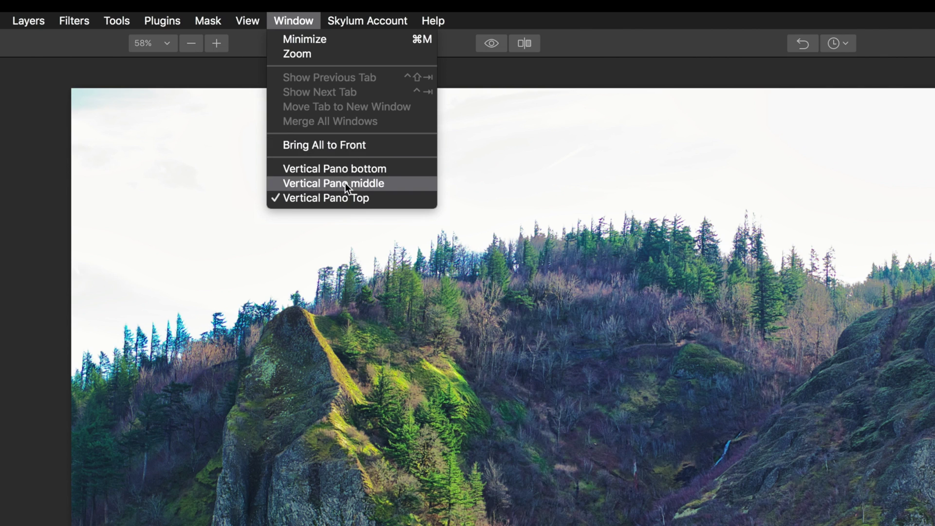
click(323, 201)
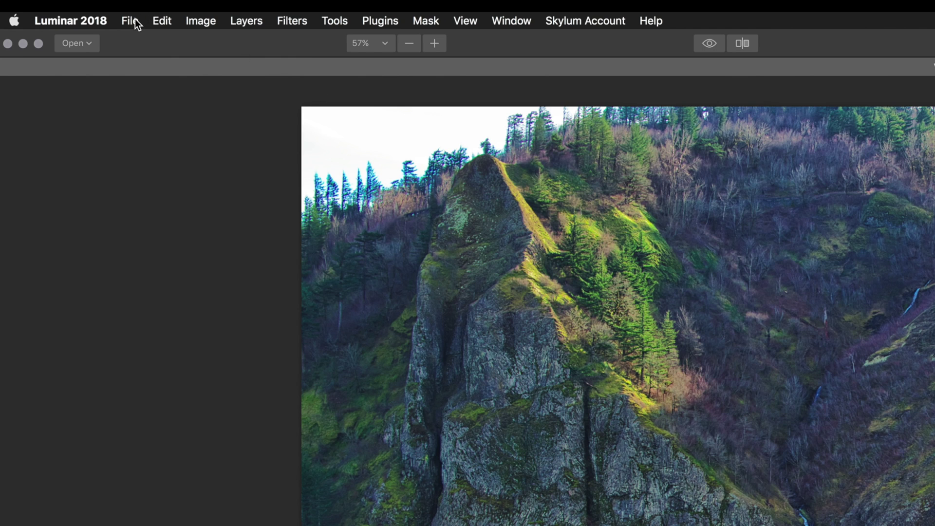
click(130, 21)
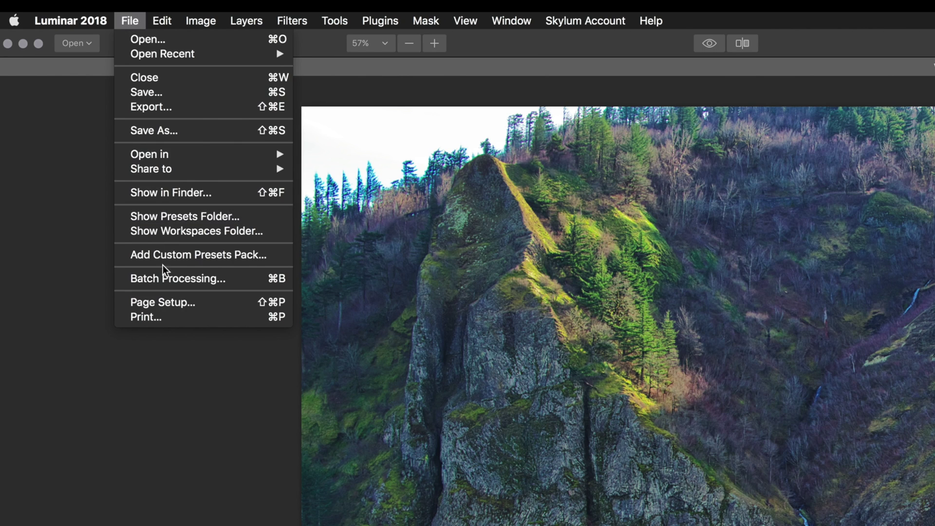
click(188, 107)
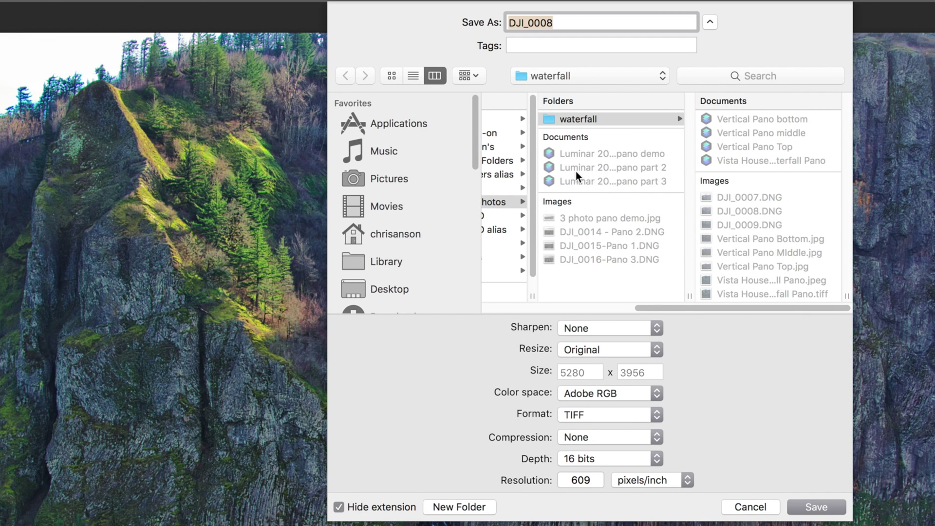
click(770, 136)
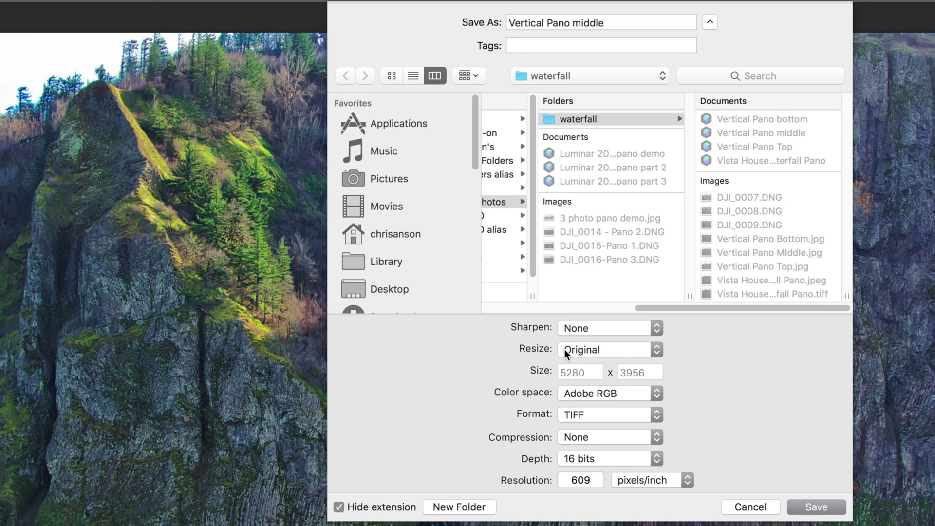
click(377, 283)
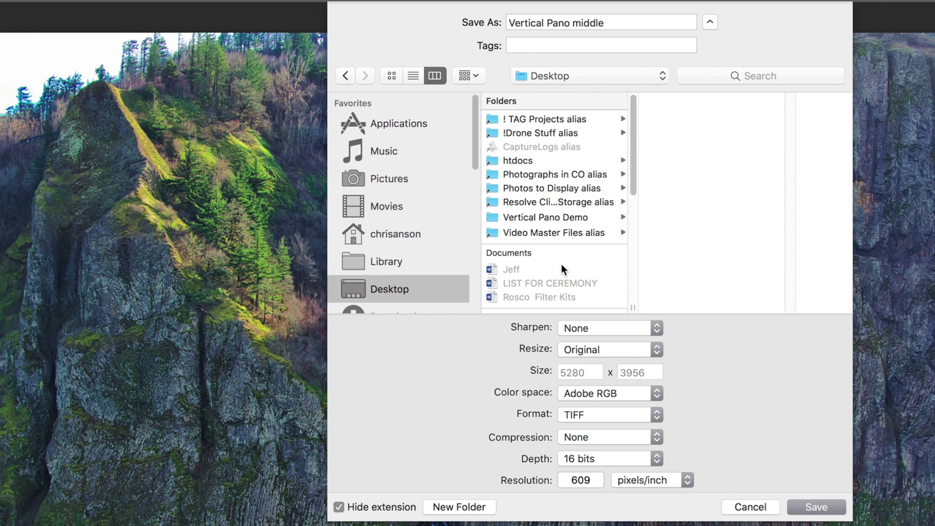
click(551, 219)
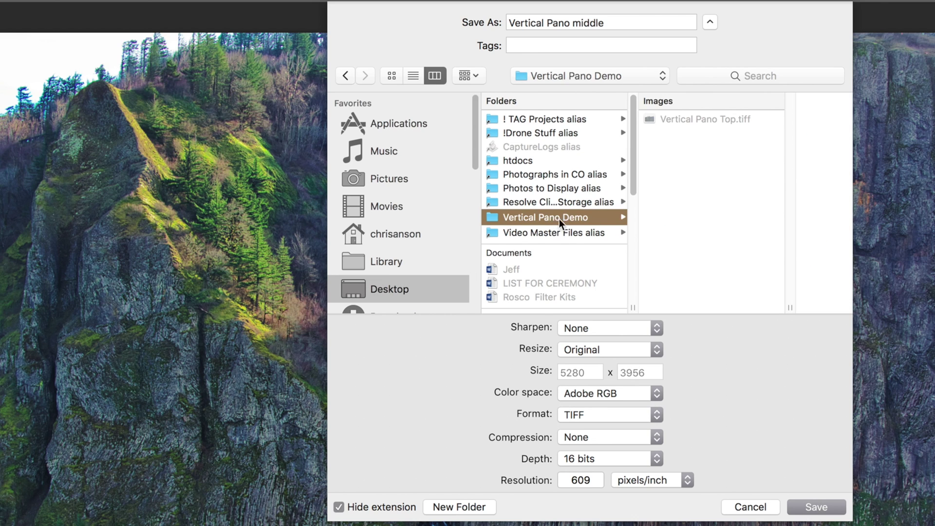
click(809, 507)
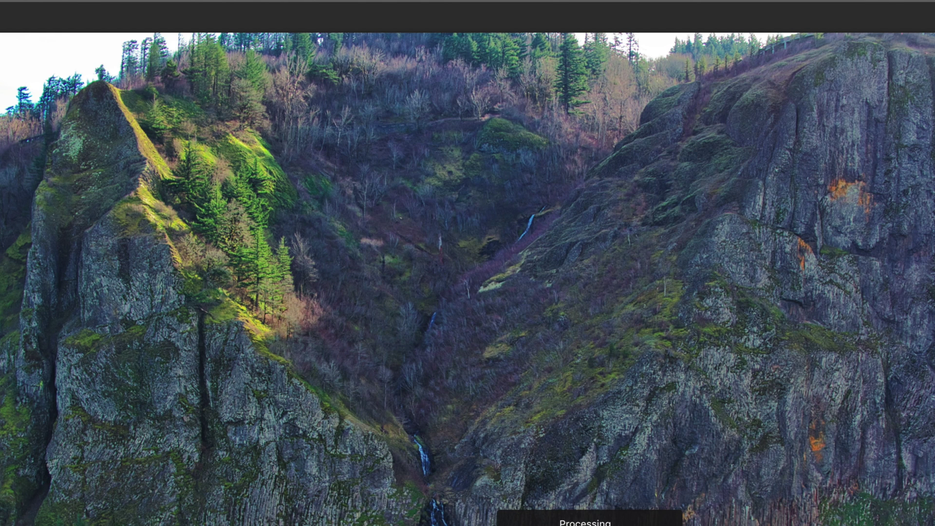
Switch to the Vertical Pano bottom image and export it as a TIFF named Vertical Pano bottom to Vertical Pano Demo.
click(117, 1)
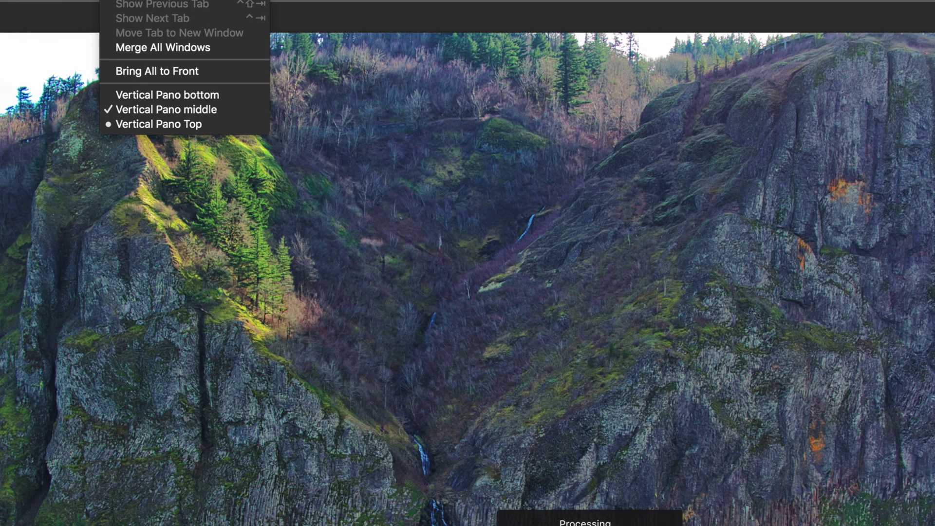
click(144, 93)
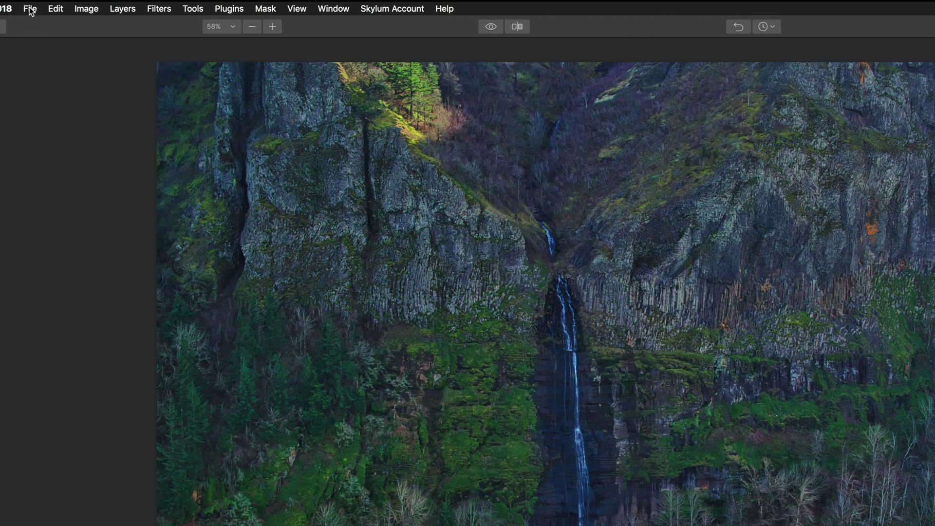
click(30, 8)
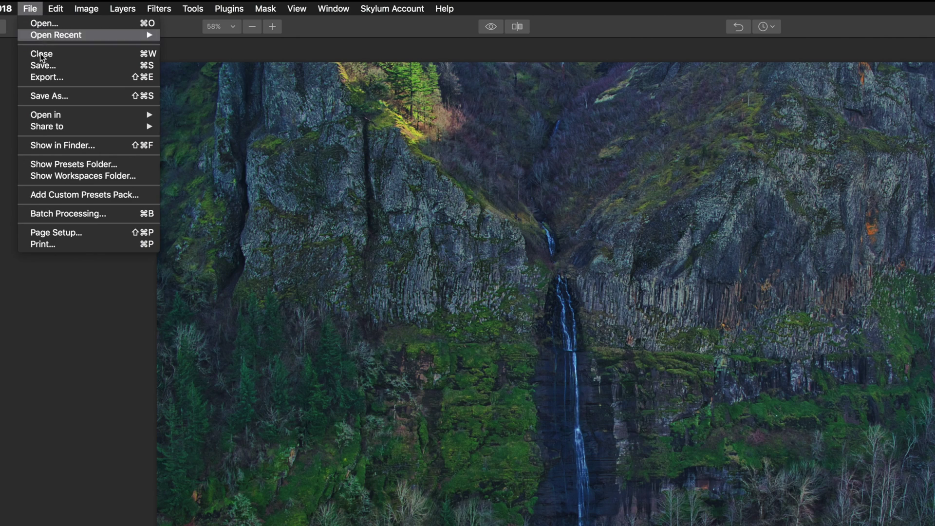
click(66, 77)
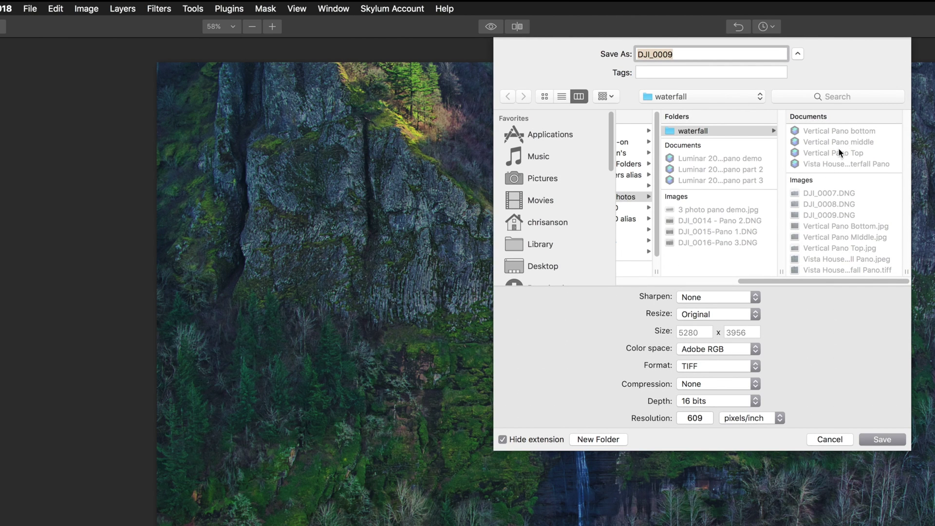
click(841, 131)
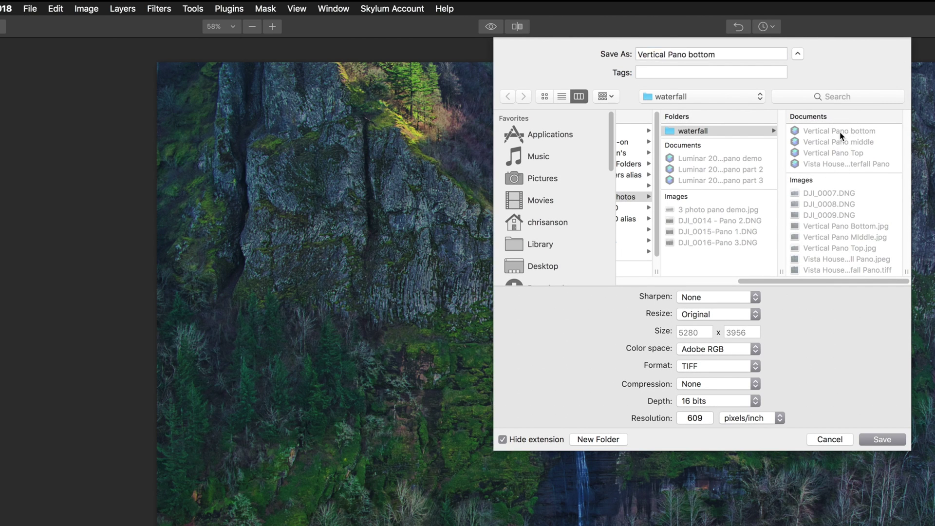
click(518, 246)
click(541, 268)
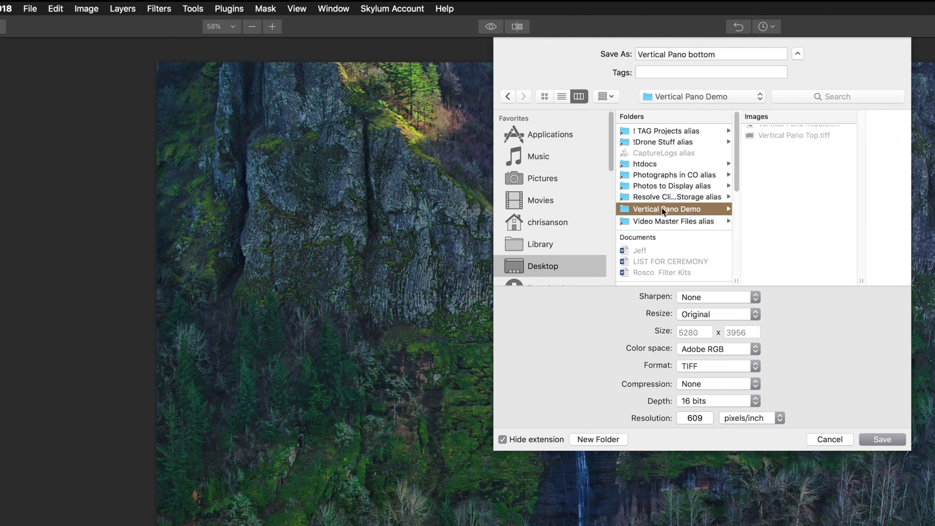
click(873, 437)
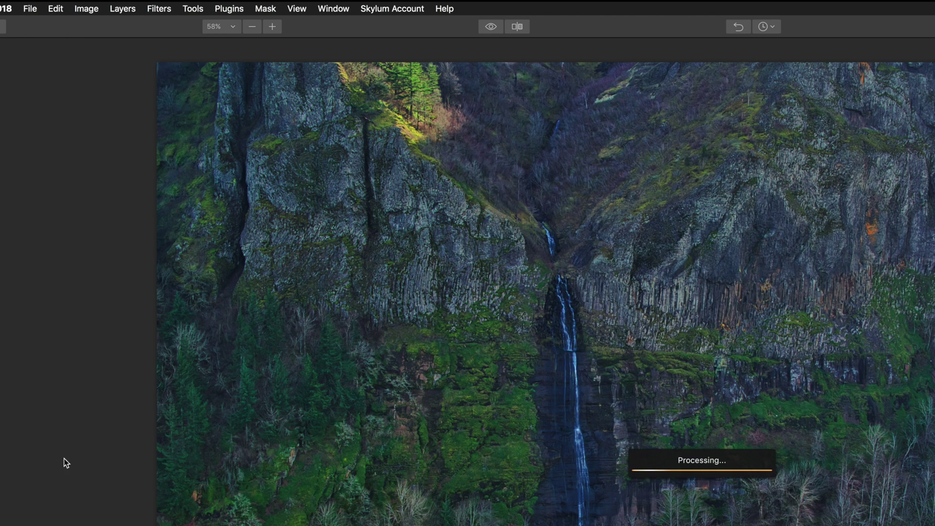
Quit Luminar 2018 and start a new panorama in Affinity Photo.
click(6, 8)
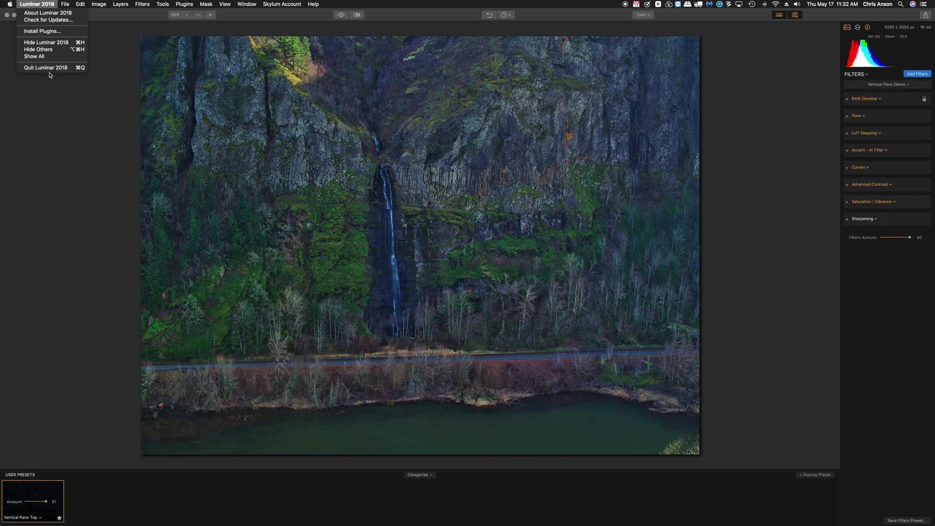
click(48, 69)
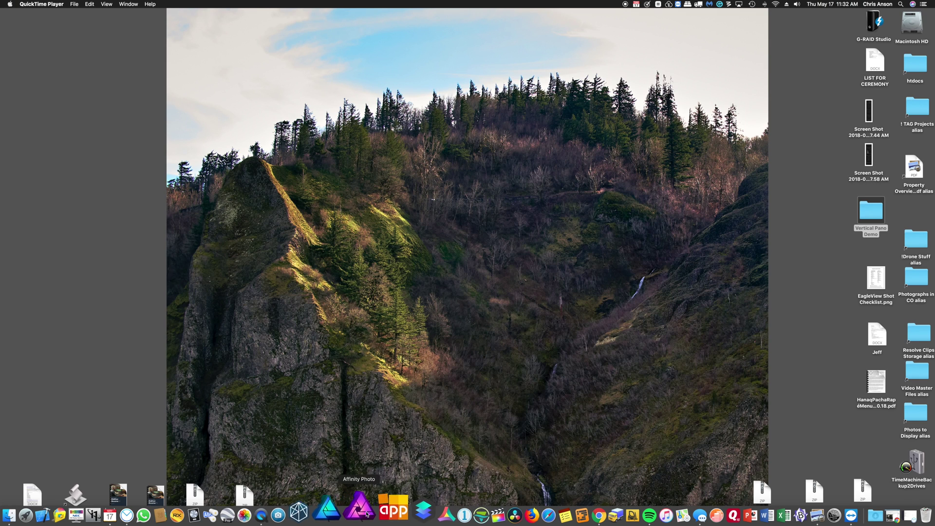
click(362, 510)
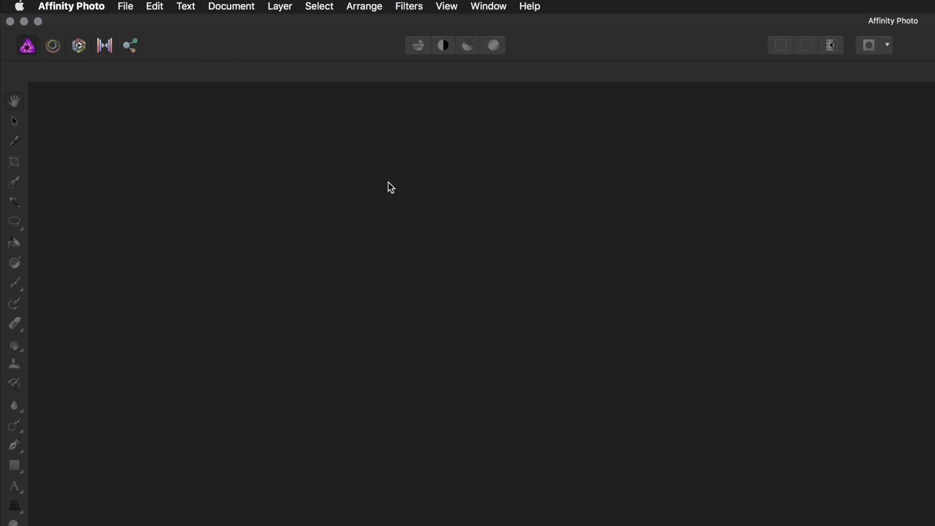
click(127, 7)
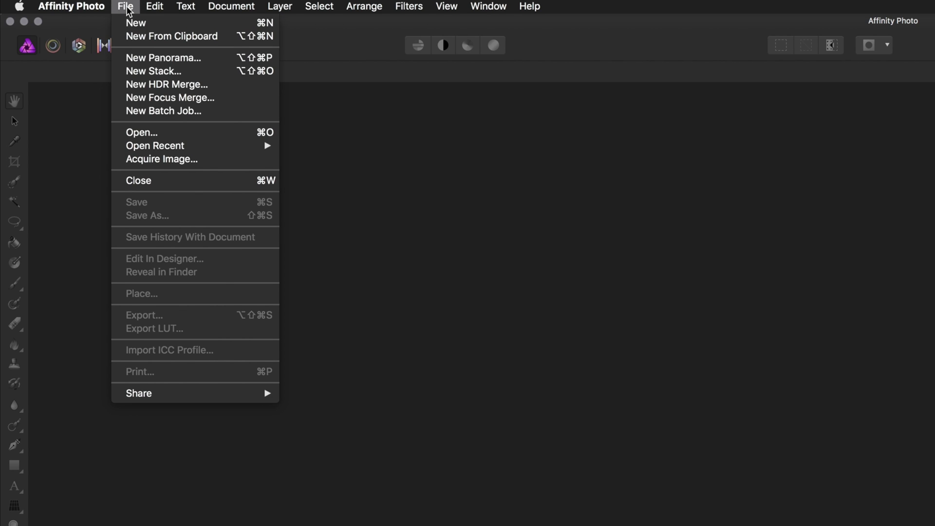
click(152, 58)
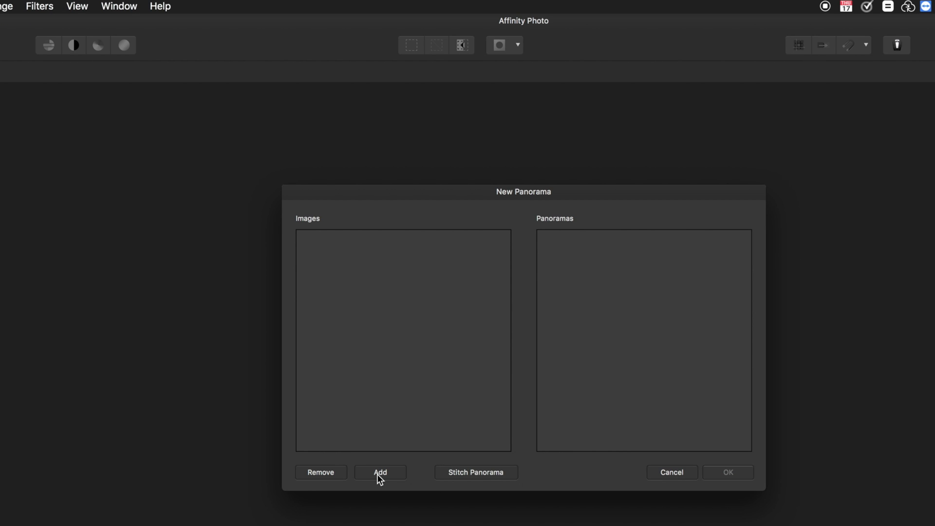
Add the three Vertical Pano TIFFs from Vertical Pano Demo and stitch them into a new document.
click(380, 472)
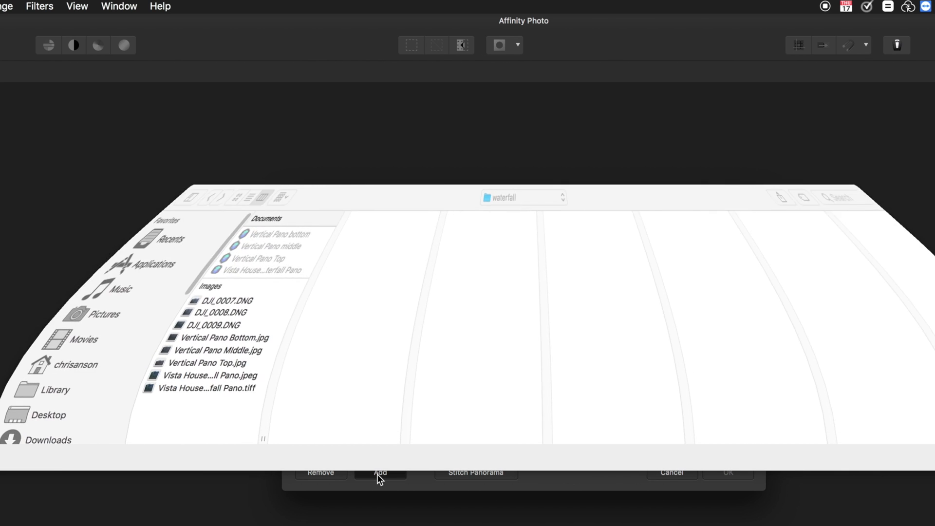
click(38, 407)
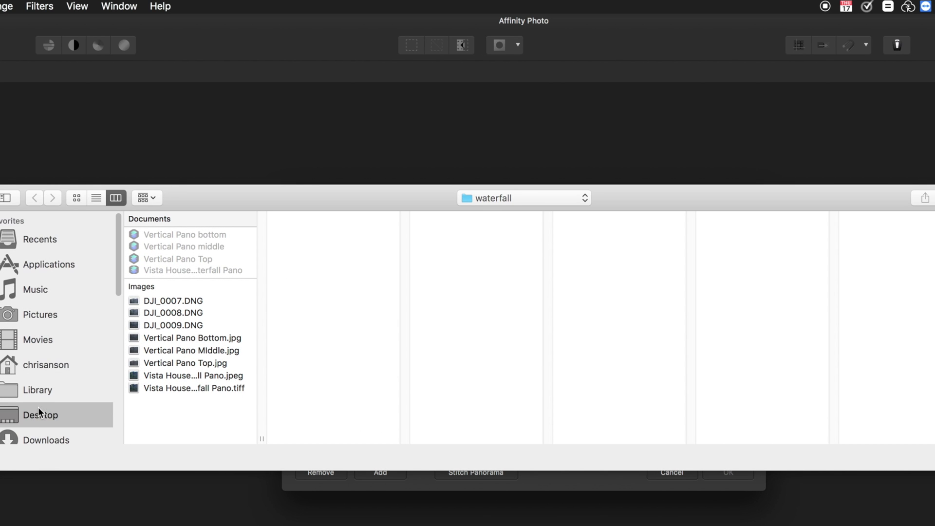
click(188, 322)
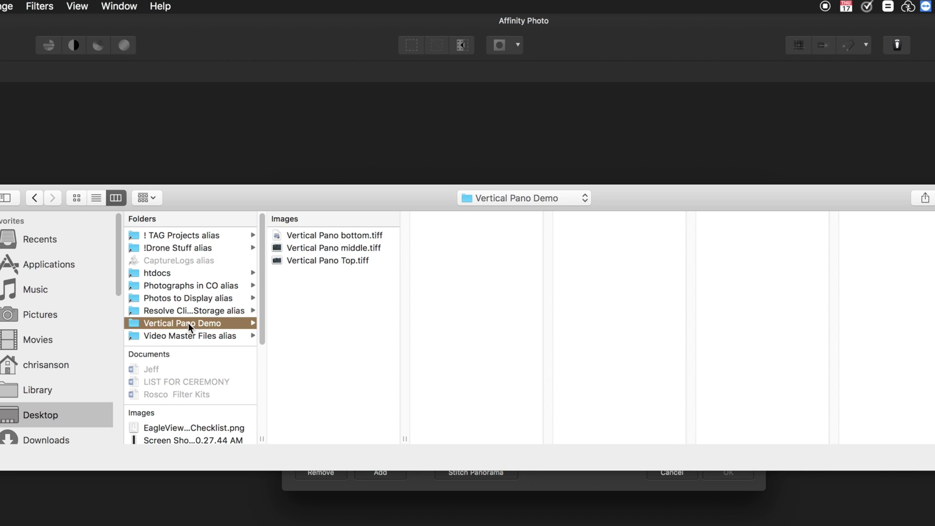
click(323, 234)
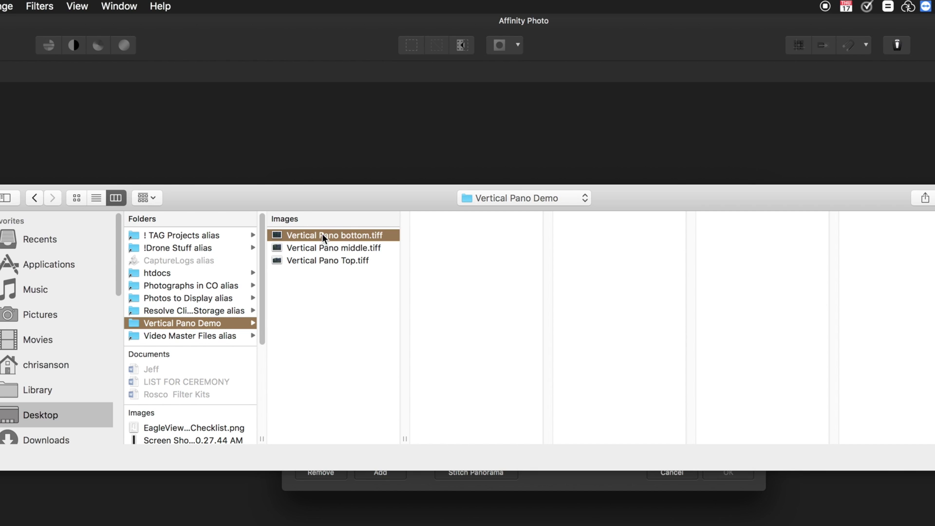
shift+click(318, 261)
click(761, 450)
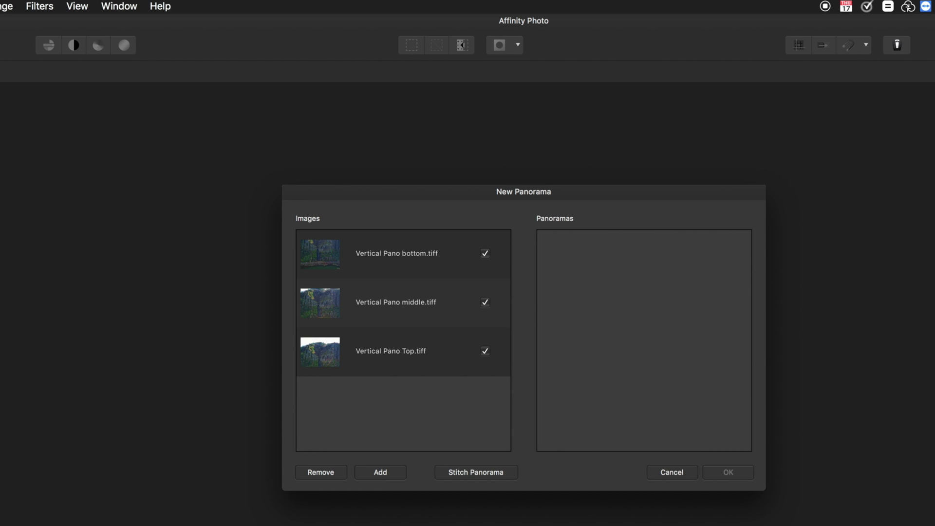
click(491, 475)
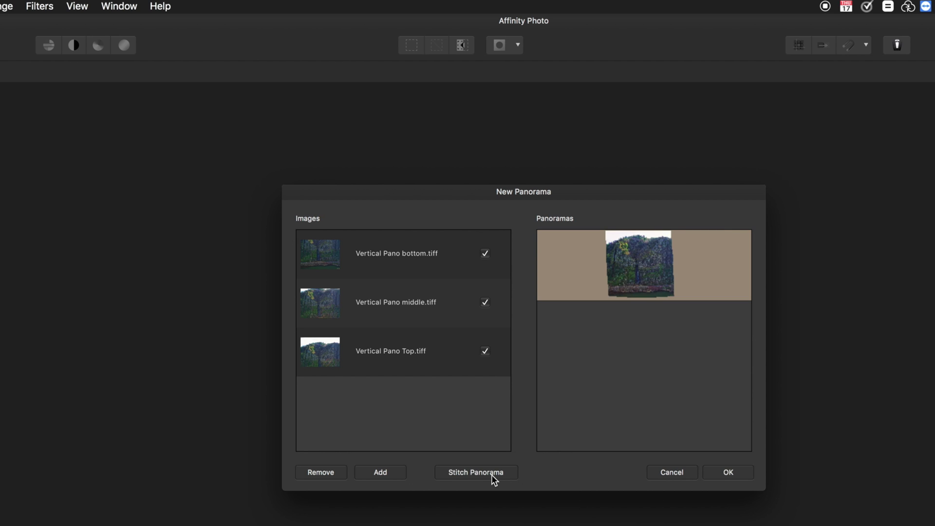
click(736, 473)
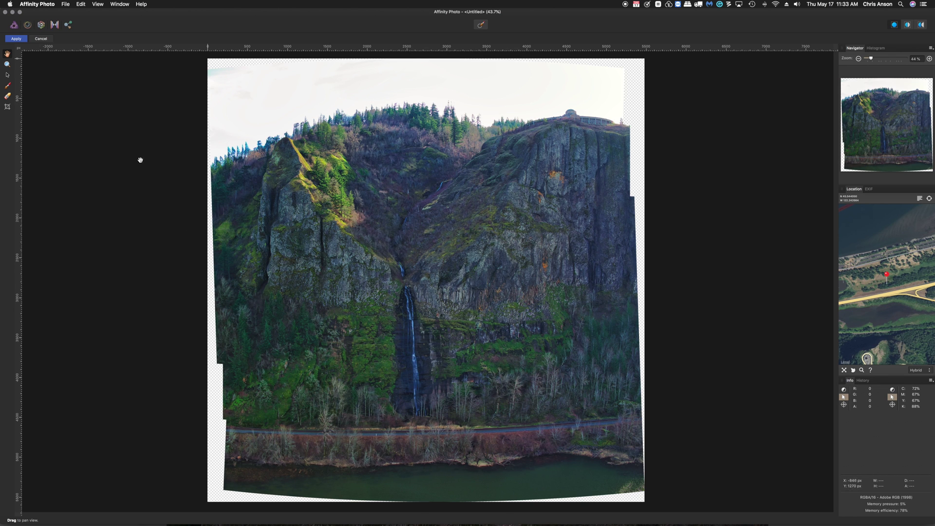
Crop the left, right, top and bottom edges inward to 4973 × 5299 px and apply the crop.
click(7, 108)
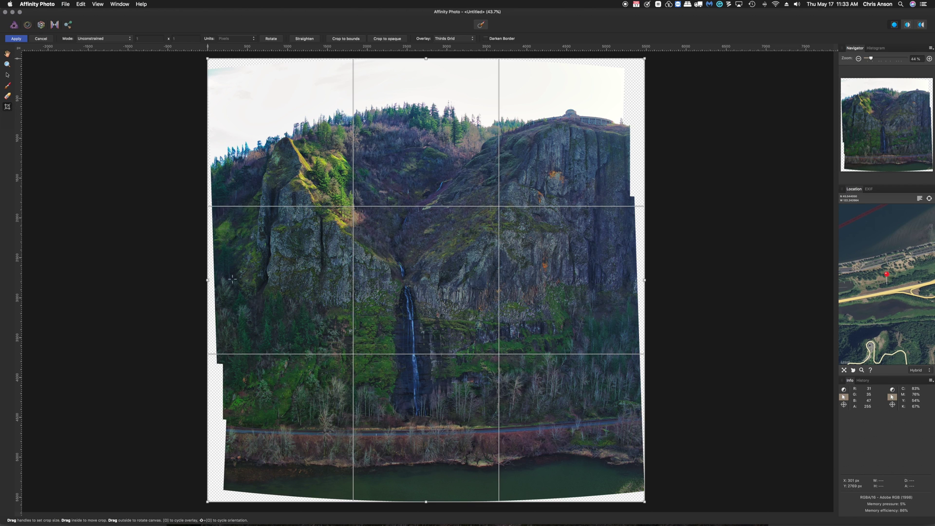
drag(208, 281, 227, 282)
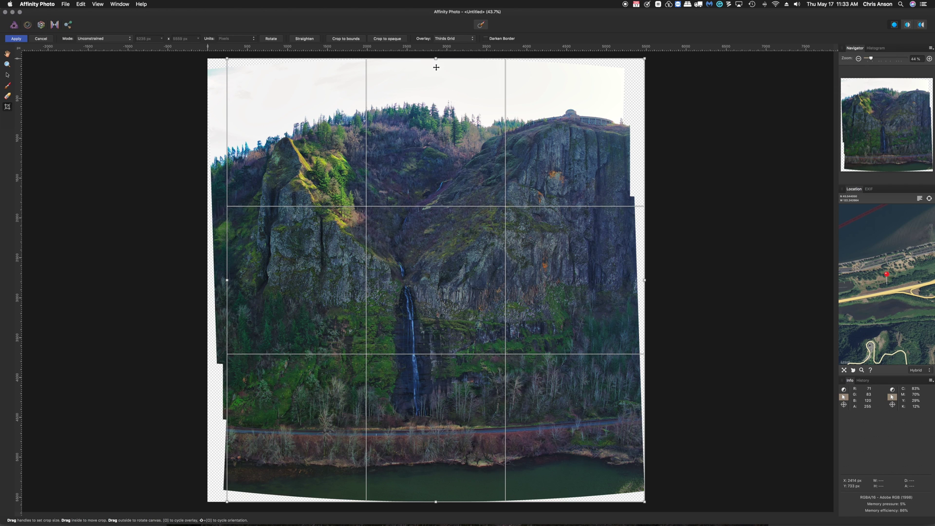
drag(644, 279, 624, 280)
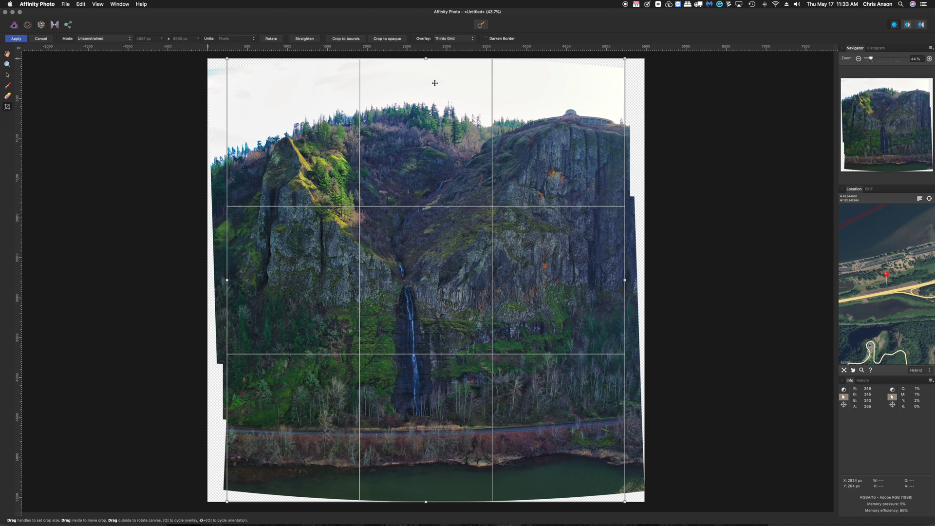
drag(426, 58, 425, 68)
click(14, 39)
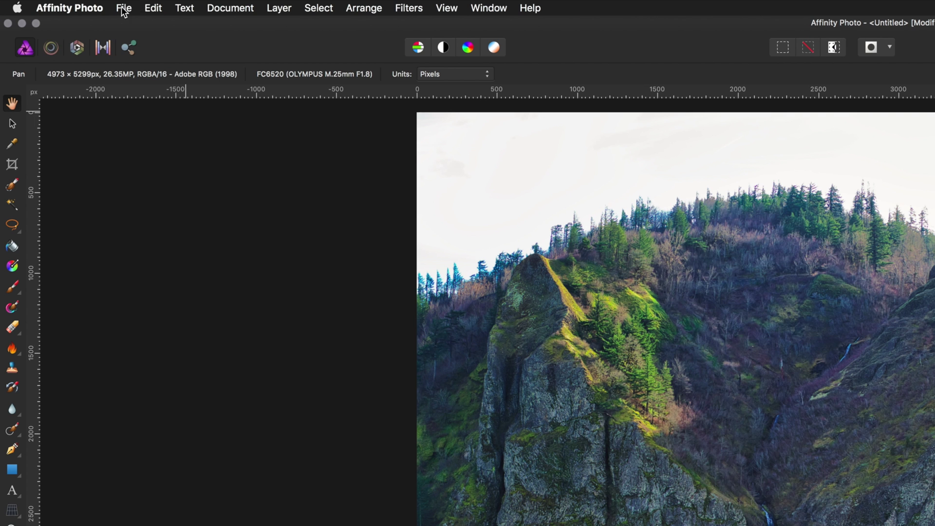
Export the panorama as a TIFF, targeting the Desktop's Vertical Pano Demo folder.
click(65, 4)
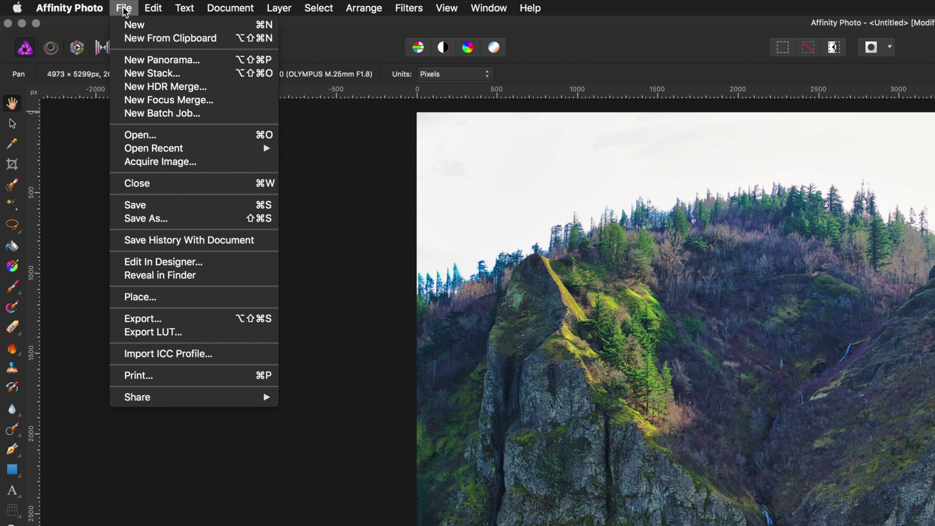
click(175, 318)
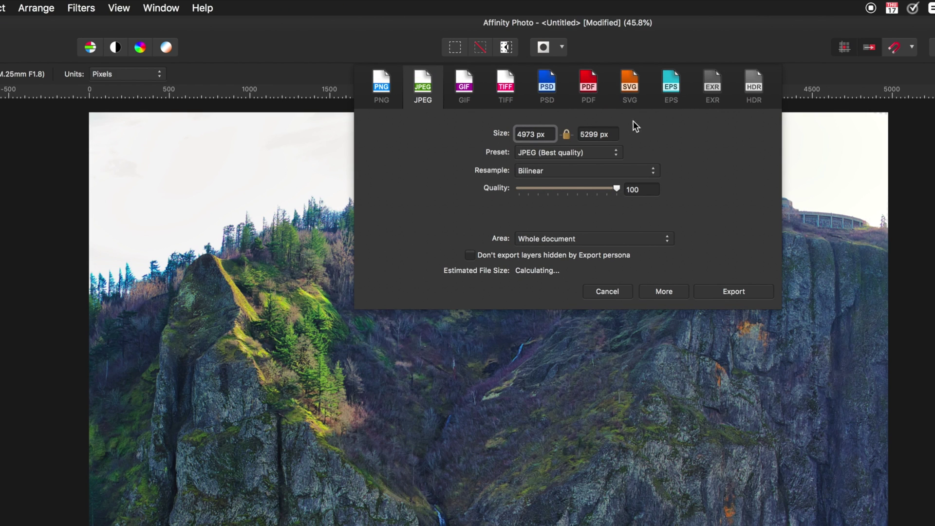
click(519, 84)
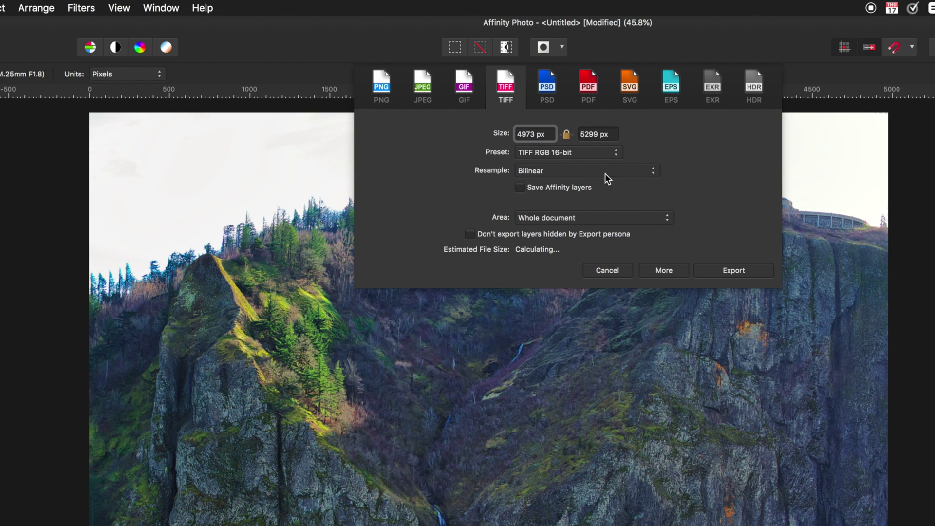
click(734, 270)
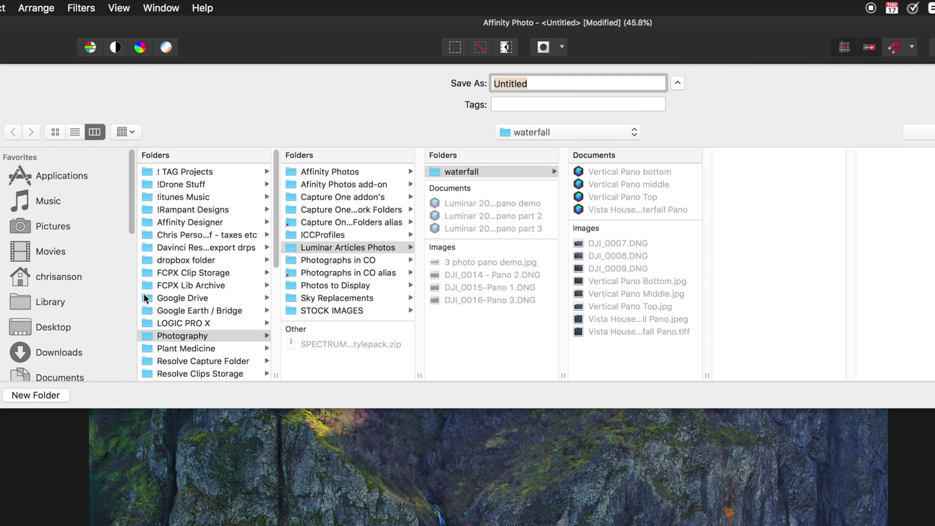
click(39, 323)
click(205, 261)
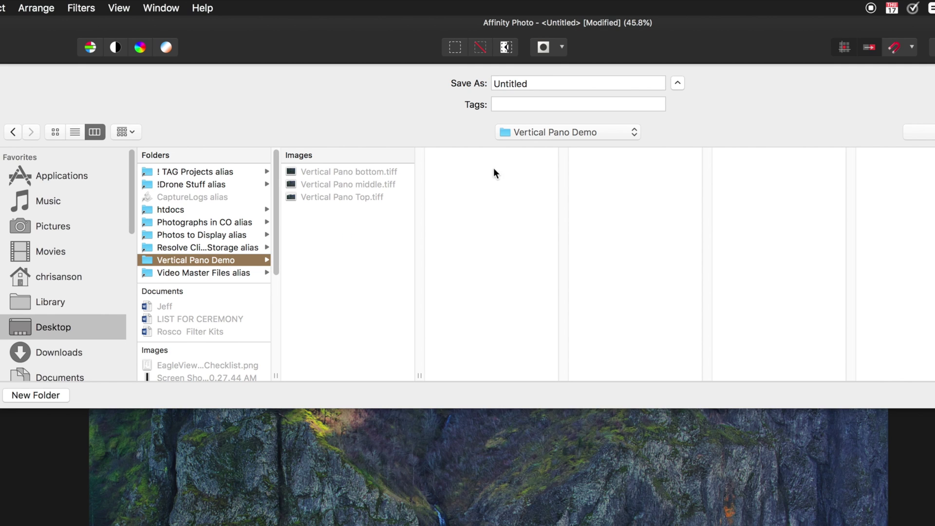
Name the TIFF 'Vertical Pano Final', save it, and quit Affinity Photo without saving.
double_click(512, 84)
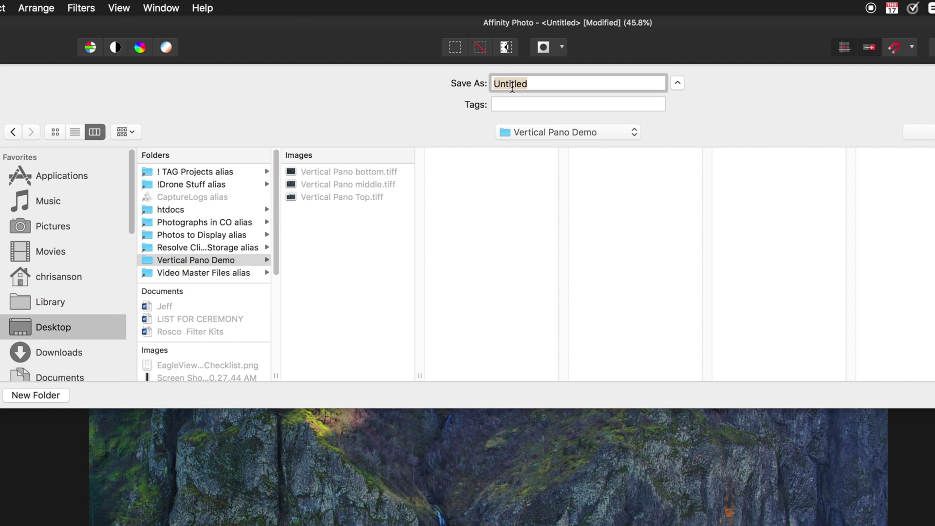
text(Vertc)
key(BackSpace)
text(ical Pano Final)
key(Return)
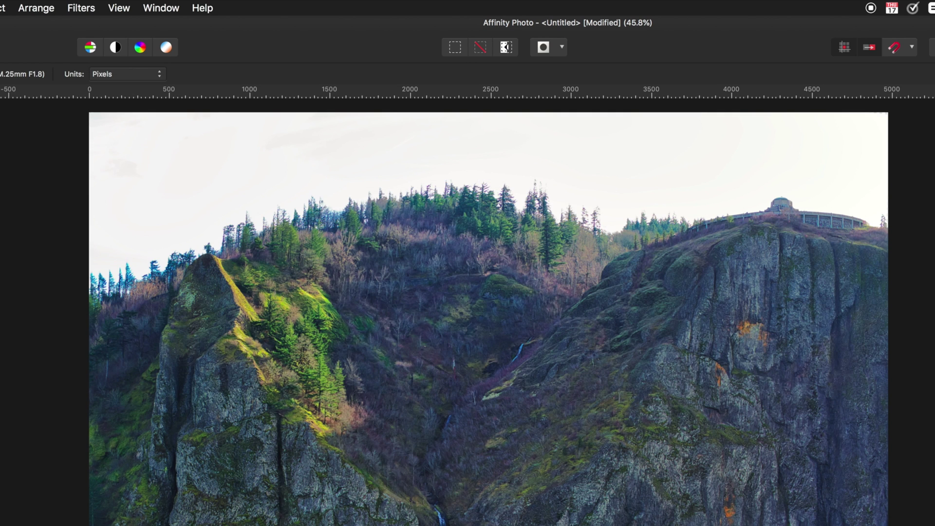
key(super+q)
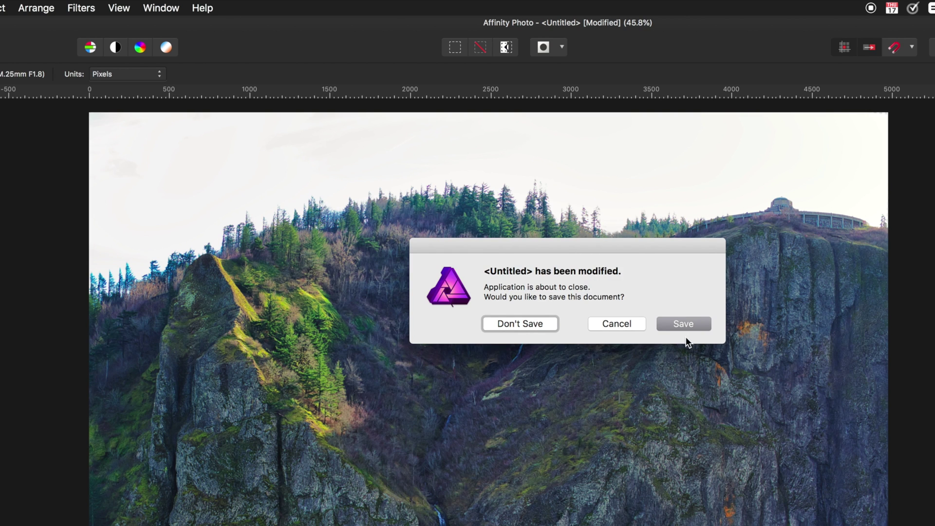
click(521, 324)
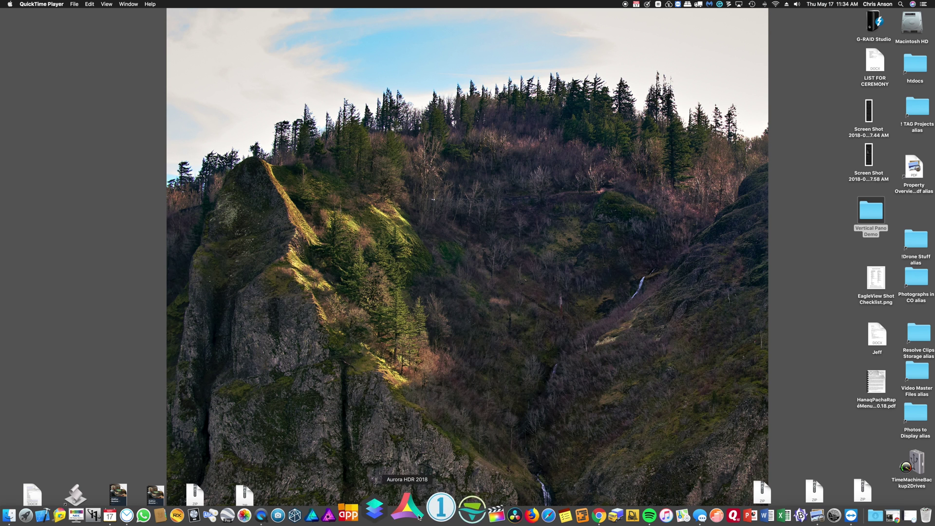
Launch Luminar 2018 and open Vertical Pano Final.tiff from Desktop > Vertical Pano Demo.
click(396, 510)
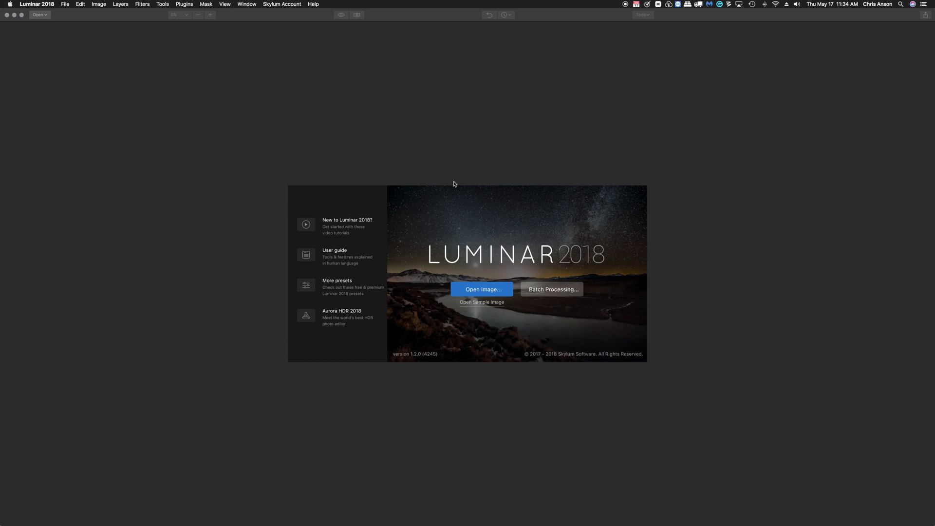
click(482, 290)
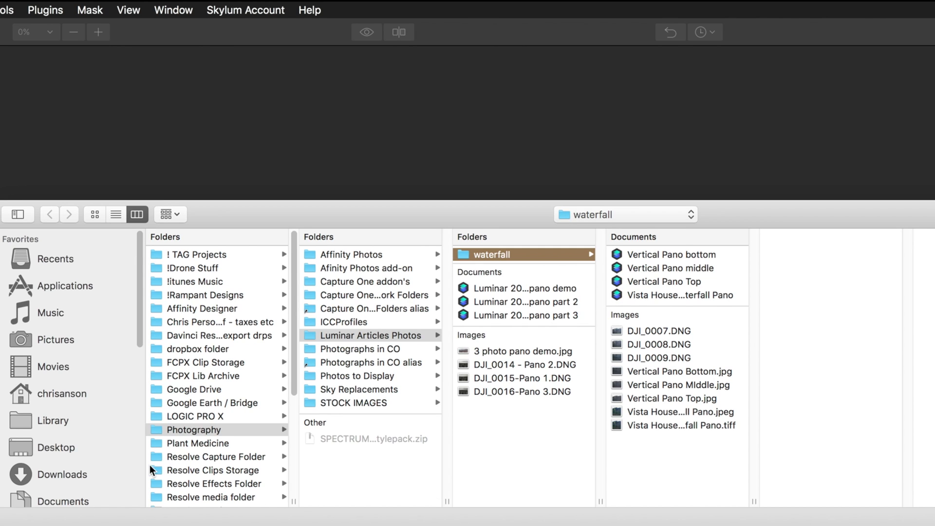
click(65, 446)
click(216, 349)
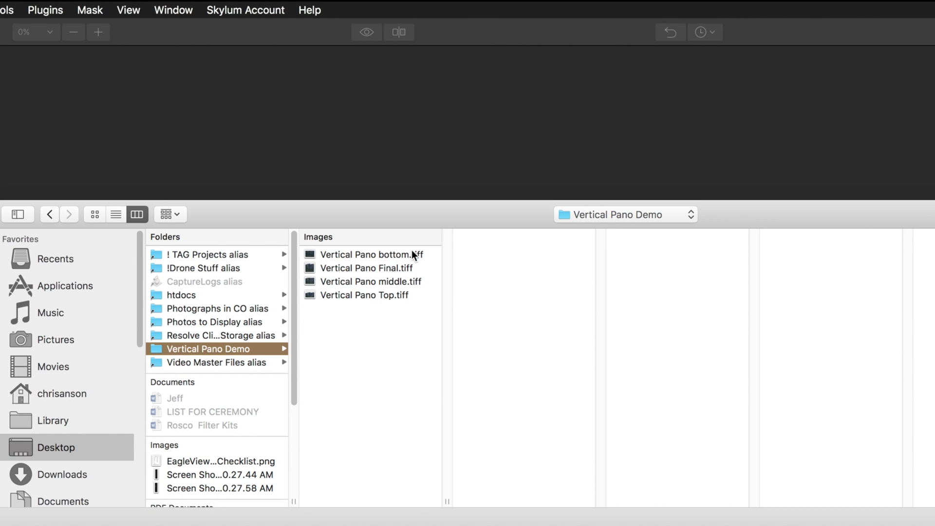
click(389, 268)
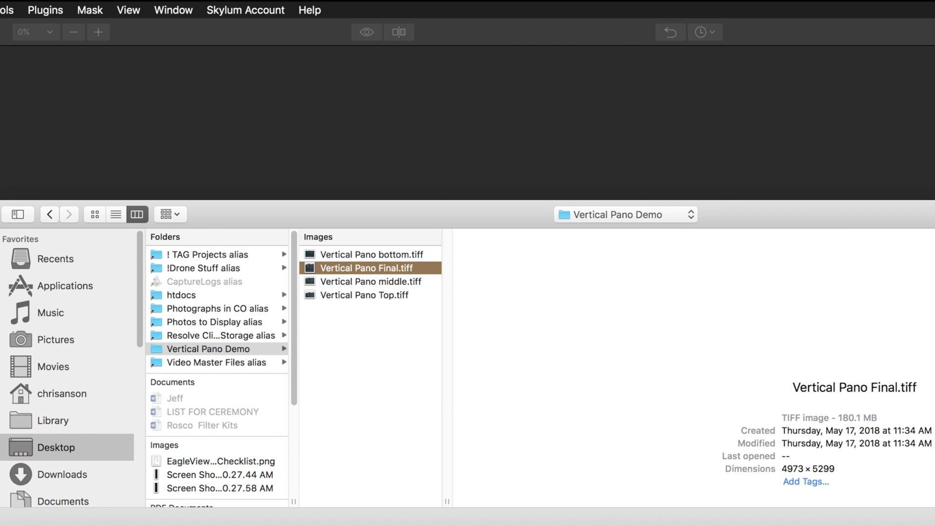
key(Return)
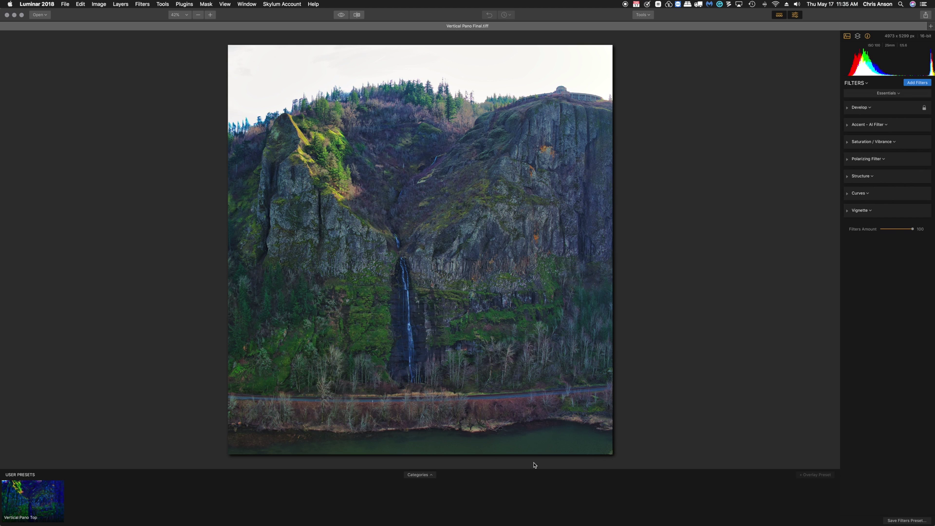
Load the DJI RAW and More workspace, raise Accent AI boost, and reset Saturation to 0 after adjusting it.
click(891, 93)
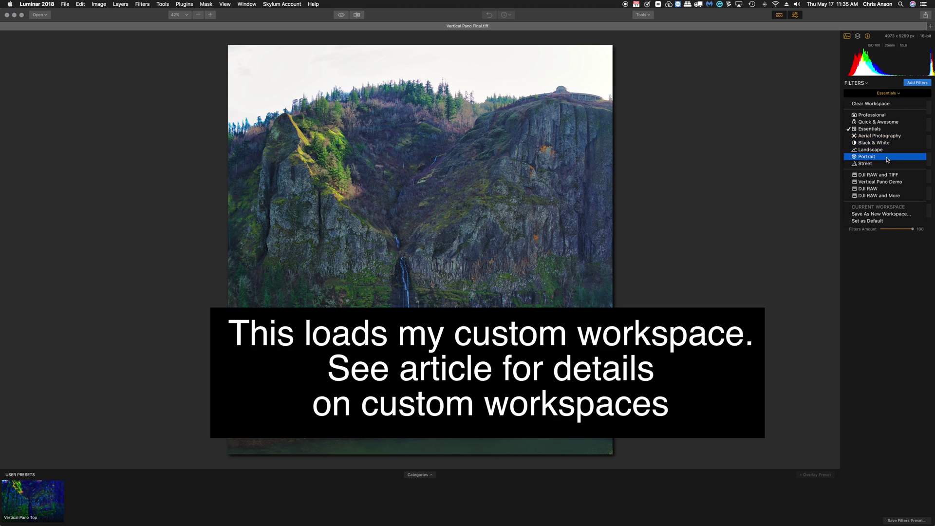
click(883, 196)
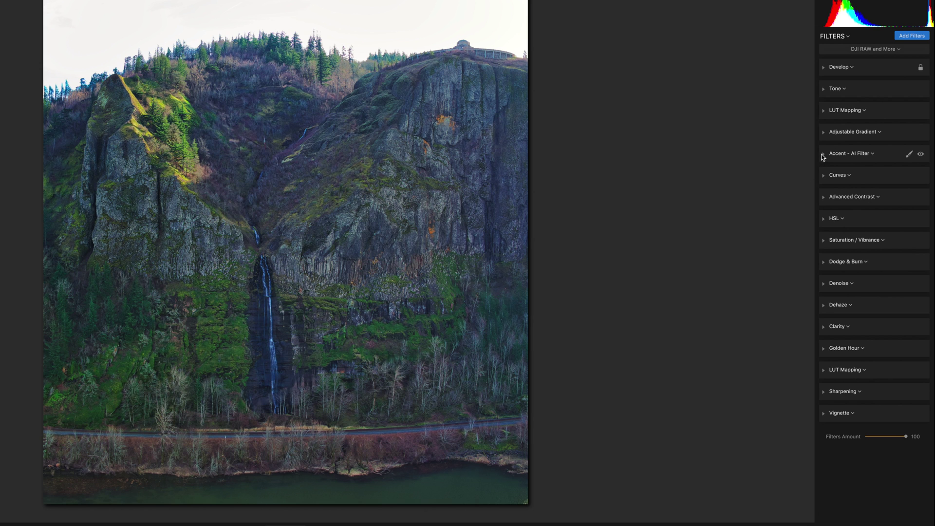
click(848, 177)
drag(866, 175, 879, 178)
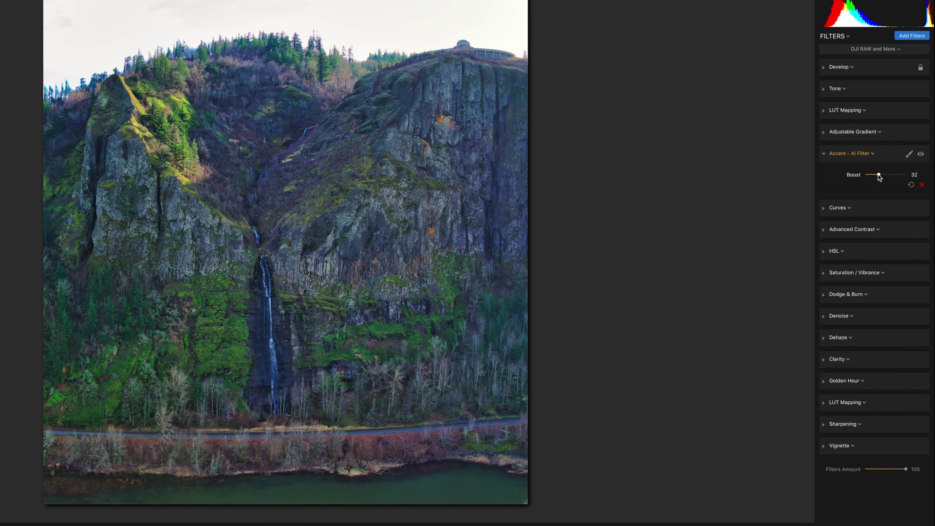
click(823, 230)
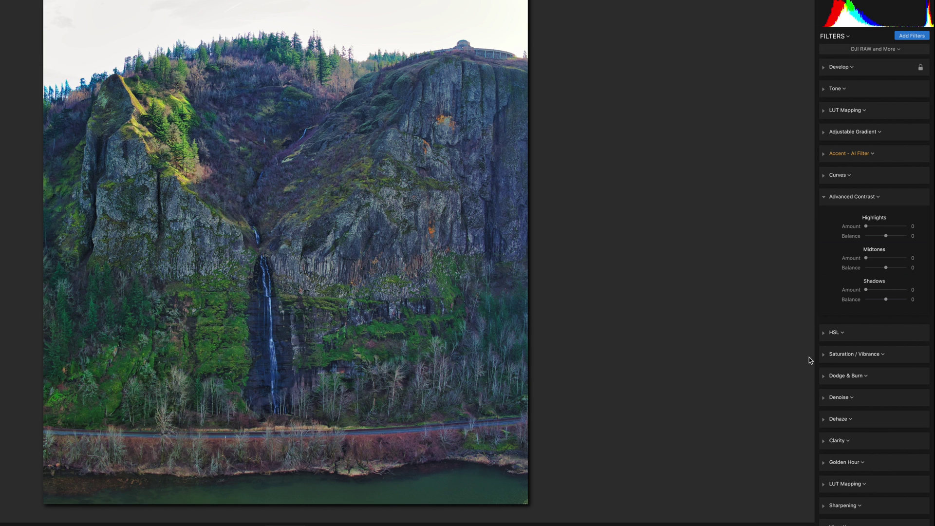
click(825, 355)
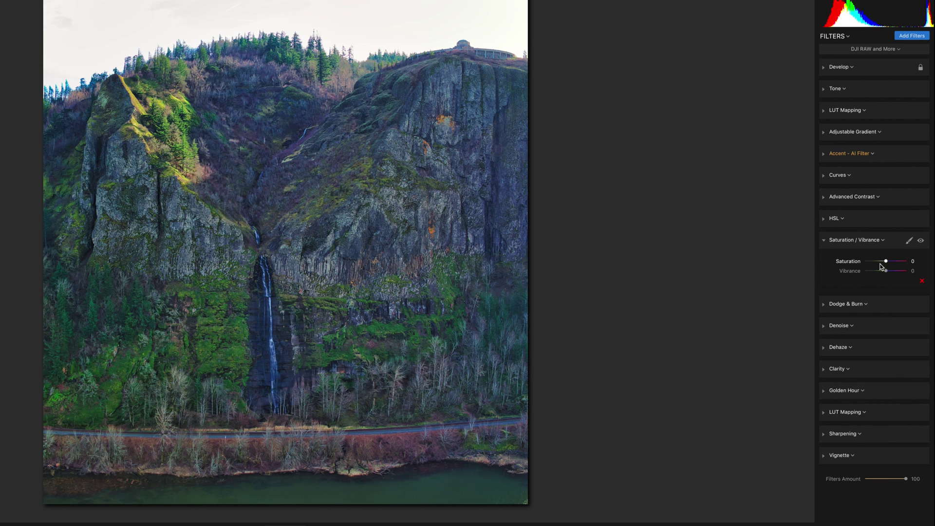
drag(885, 261, 889, 273)
double_click(889, 263)
Set Advanced Contrast highlights to amount 17 and balance -31.
click(826, 196)
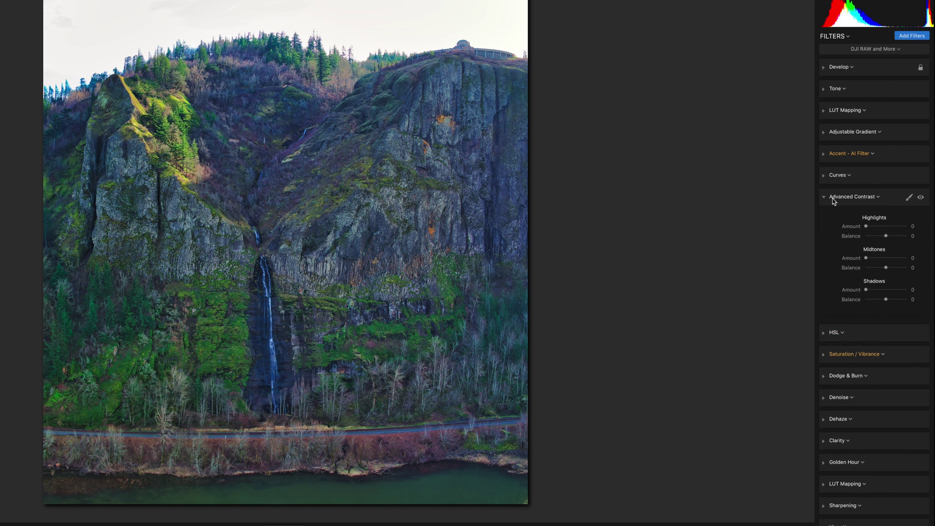
drag(867, 226, 874, 227)
click(867, 259)
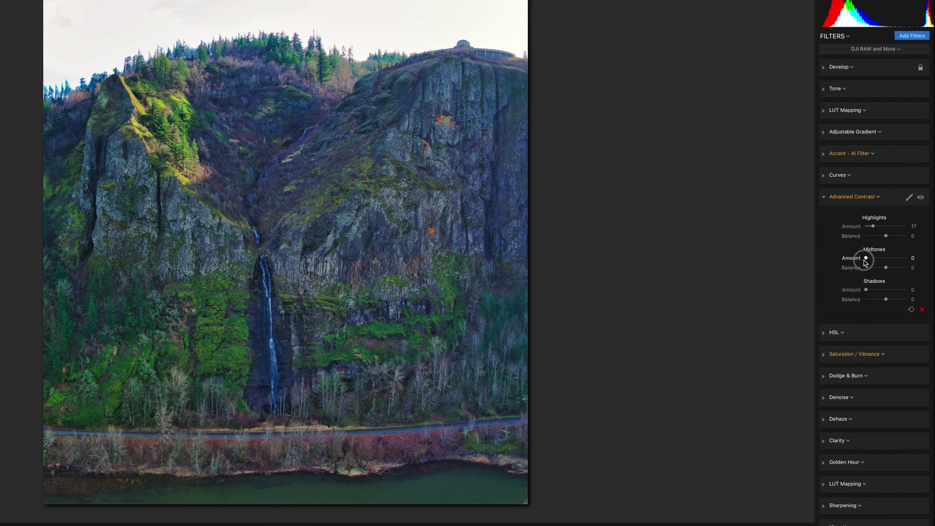
drag(886, 237, 881, 239)
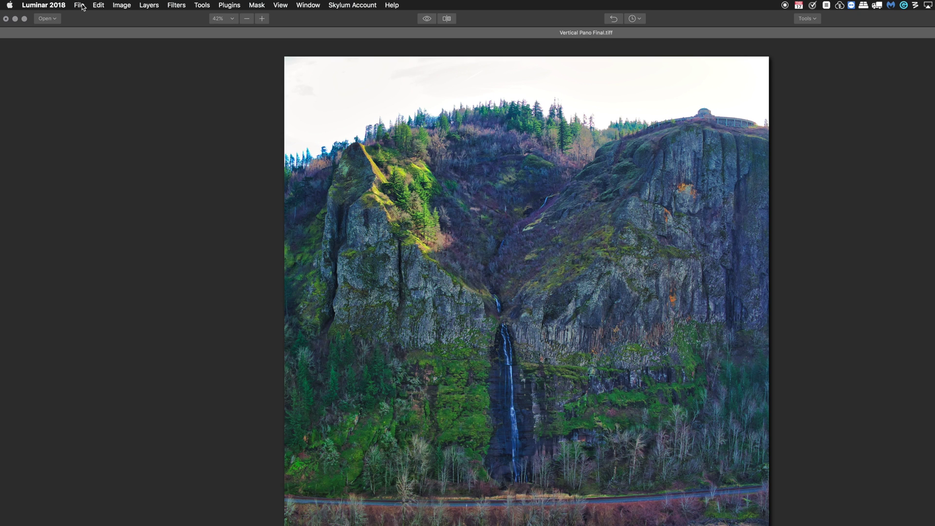
Export the panorama as a high-quality JPEG named Vertical Pano Final into Vertical Pano Demo.
click(79, 5)
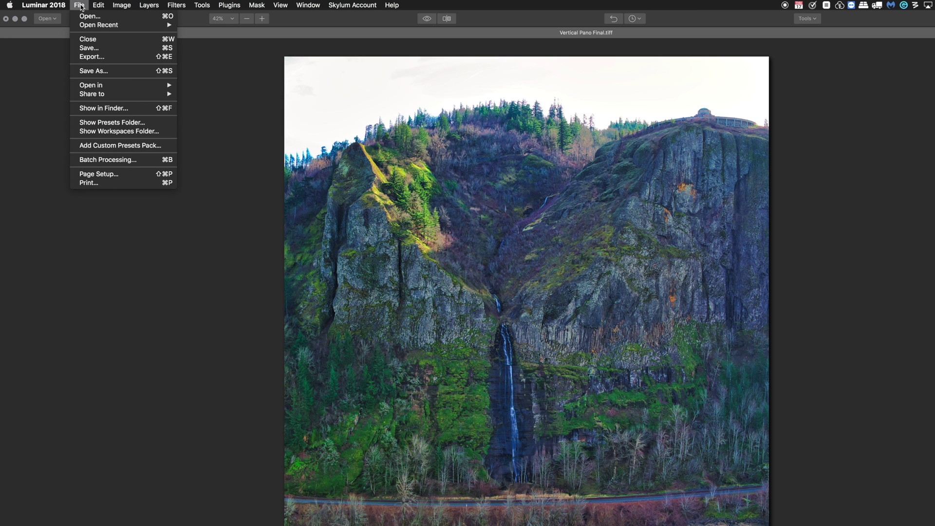
click(91, 56)
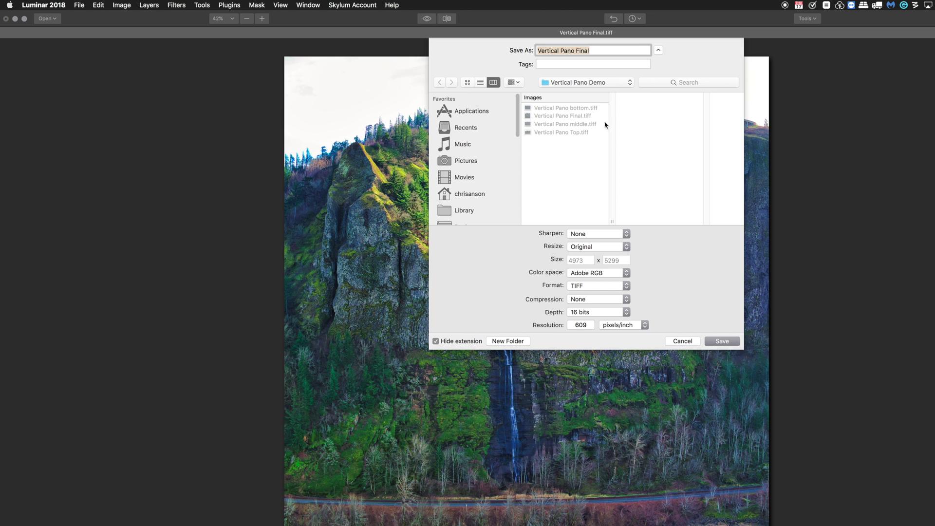
click(626, 286)
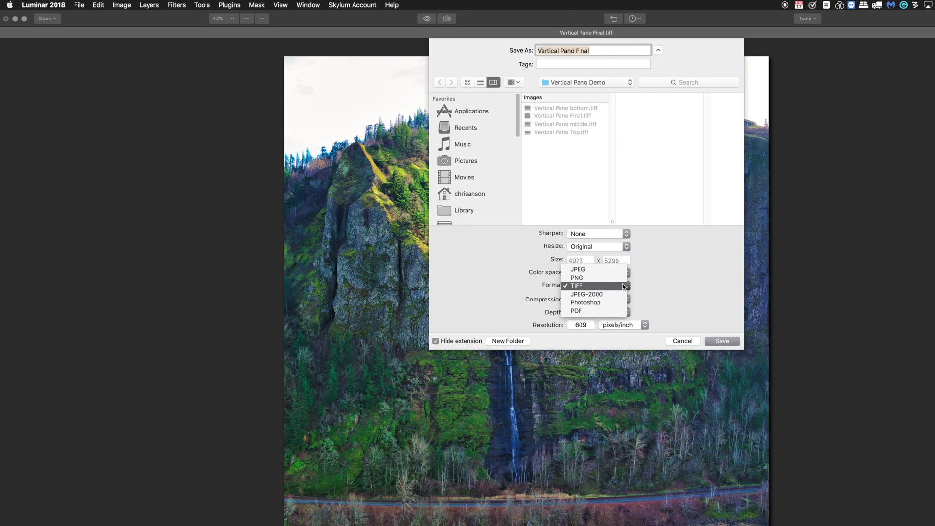
click(593, 269)
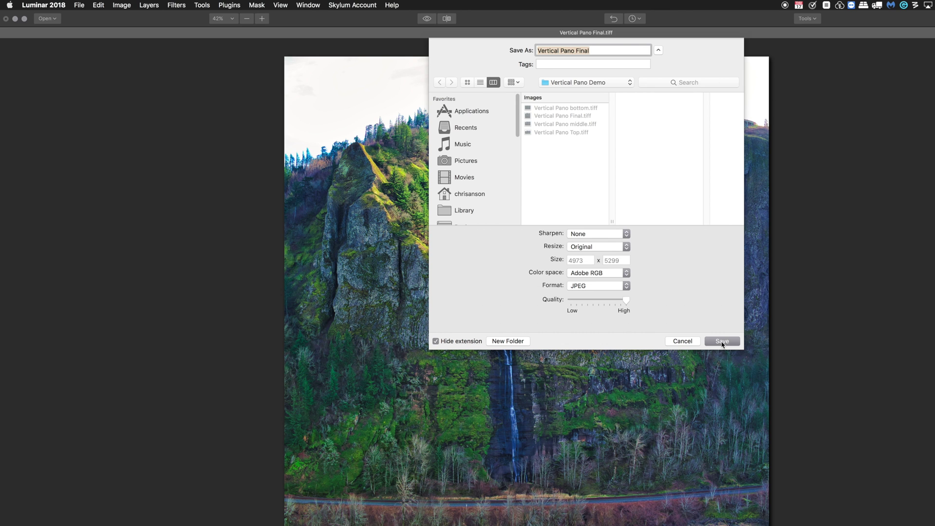
click(722, 342)
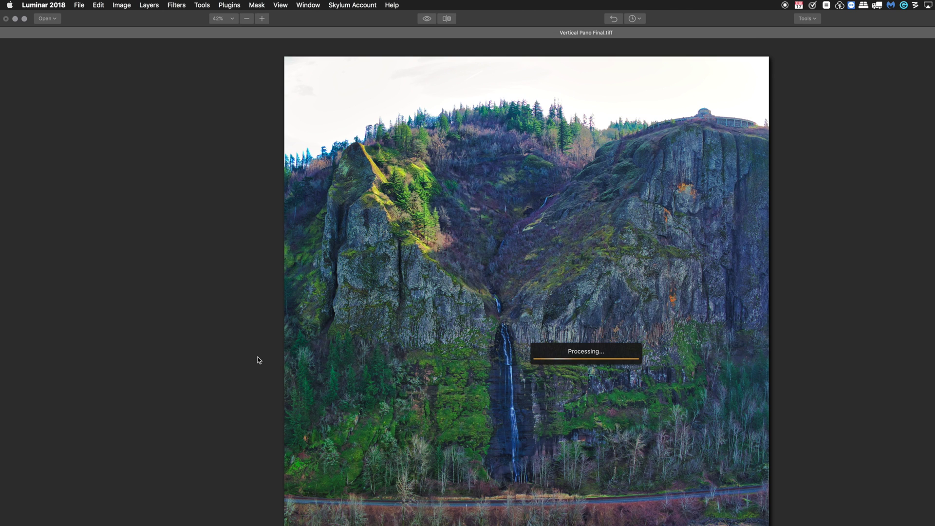